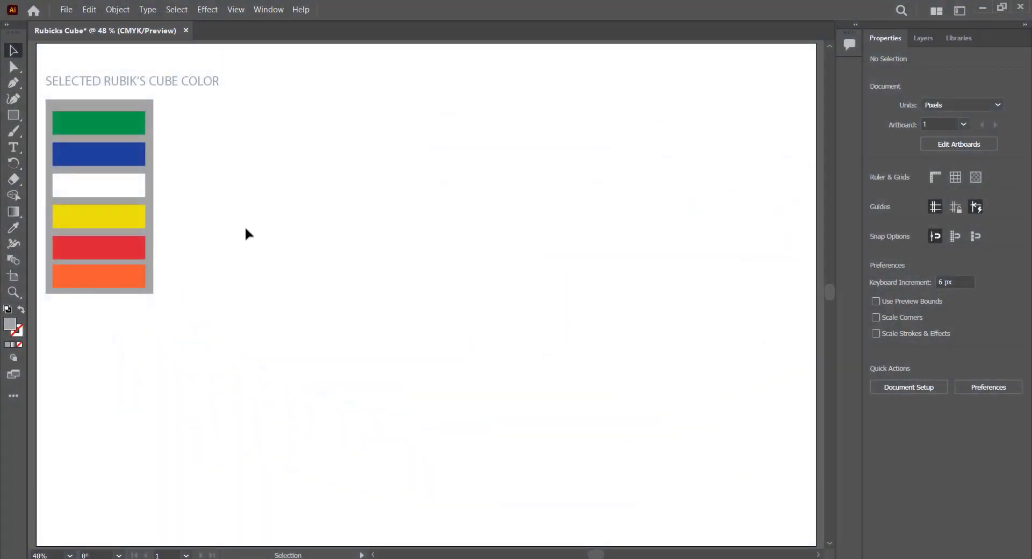
Draw an 86.7 px square outward from the centre of the artboard
{"action": "left_click", "coordinate": [13, 115]}
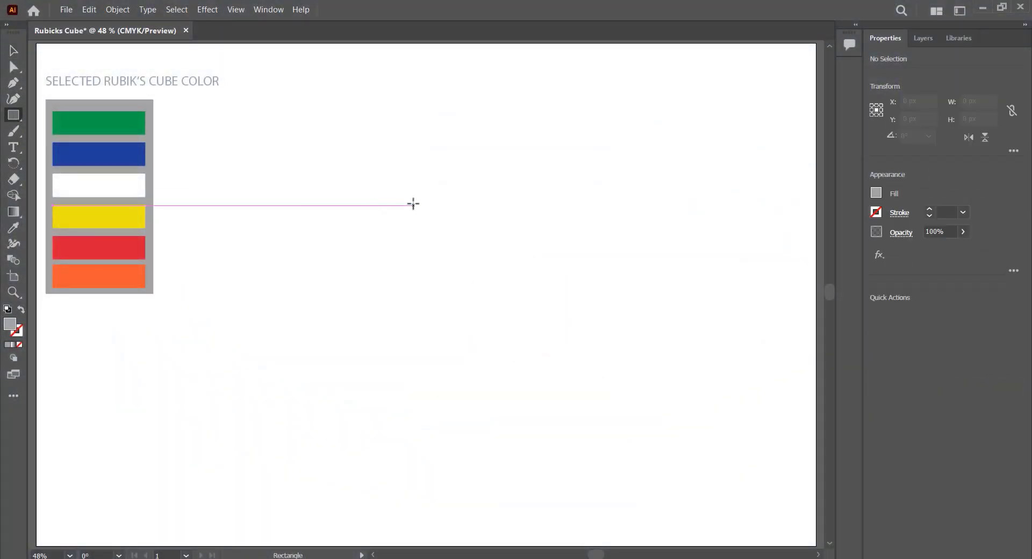
{"action": "left_click_drag", "start_coordinate": [413, 204], "coordinate": [441, 237]}
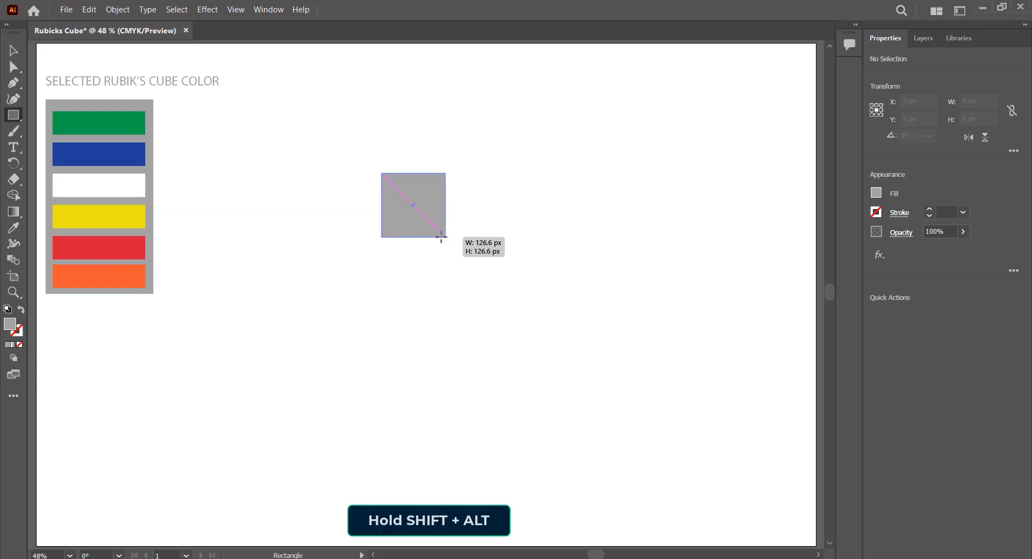
{"action": "left_click_drag", "start_coordinate": [441, 236], "coordinate": [433, 227]}
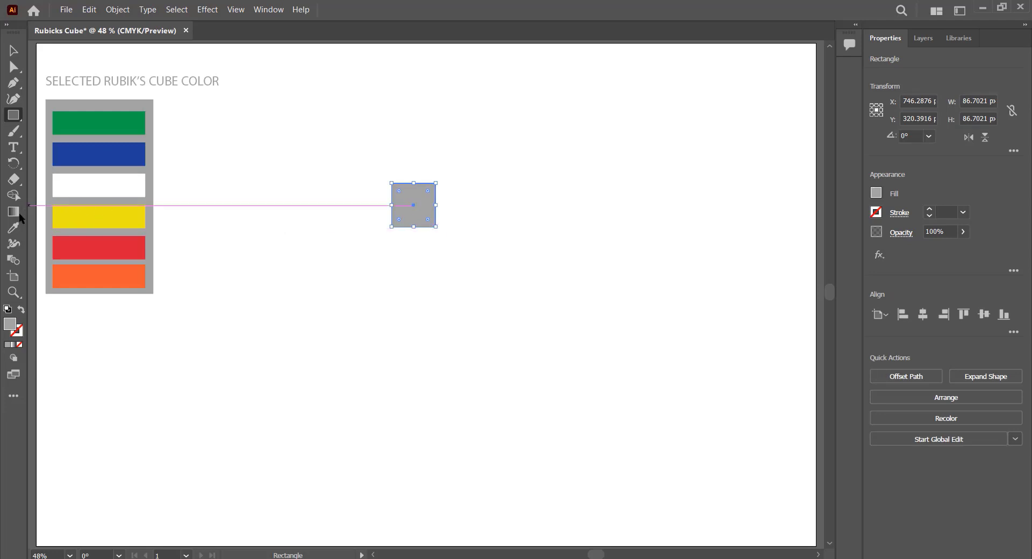
Fill the square with the palette's green using the Eyedropper
{"action": "key", "text": "i"}
{"action": "left_click", "coordinate": [95, 126]}
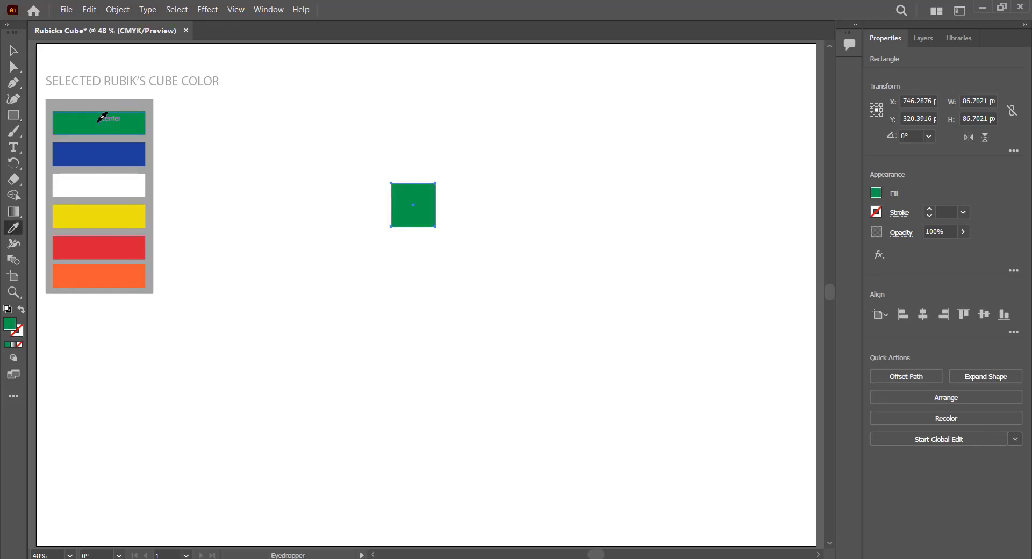
{"action": "left_click", "coordinate": [13, 51]}
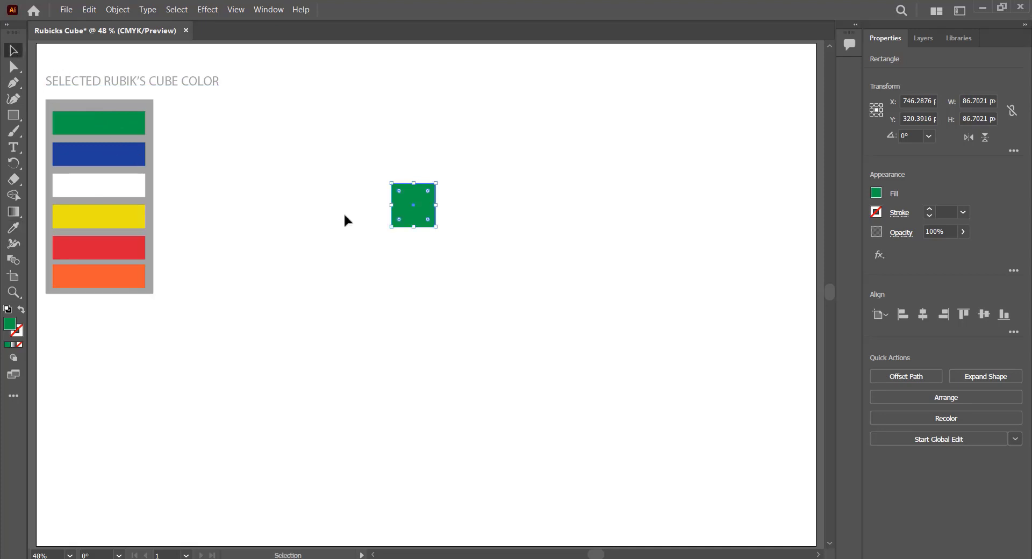
Duplicate the green square into a 3×3 grid of nine touching squares
{"action": "left_click_drag", "start_coordinate": [406, 207], "coordinate": [450, 212]}
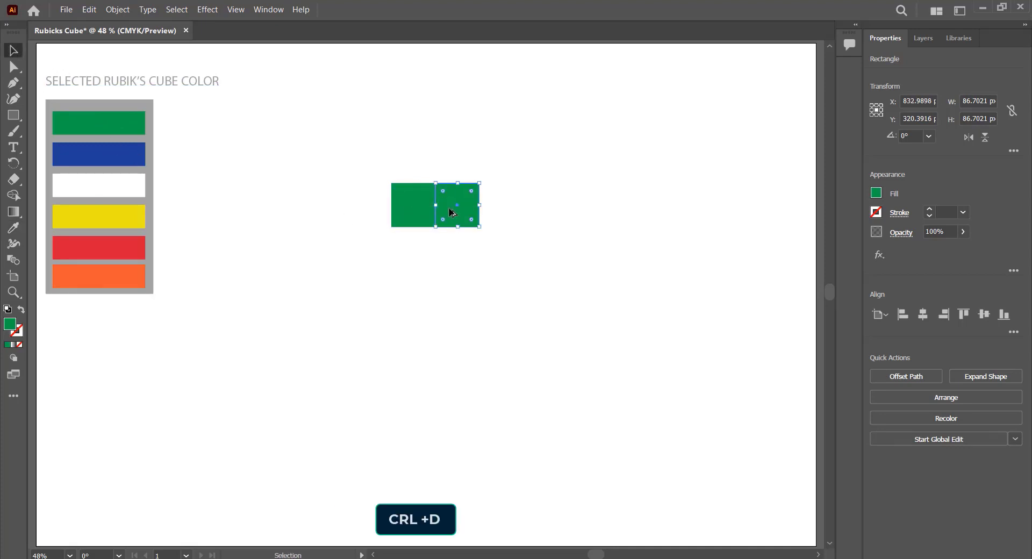
{"action": "key", "text": "ctrl+d"}
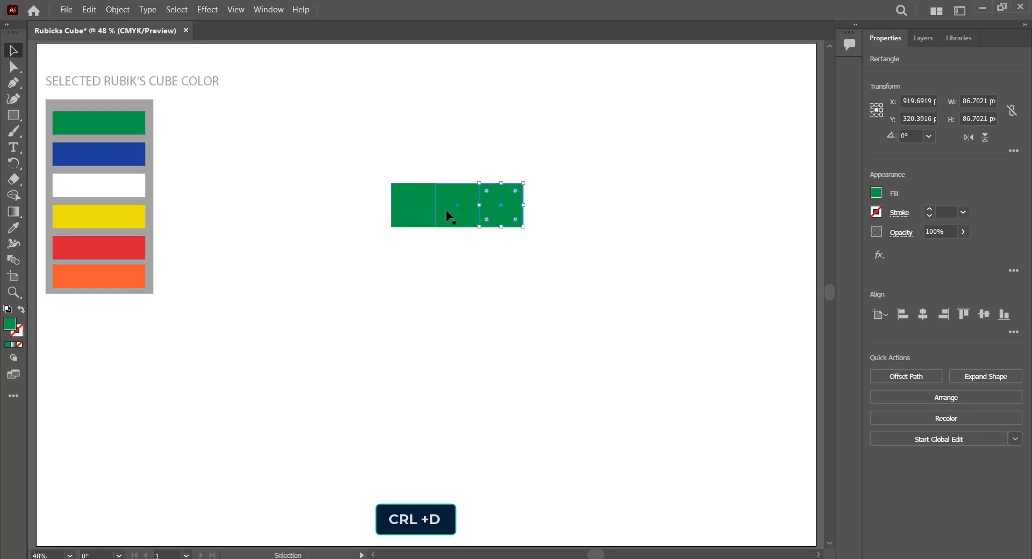
{"action": "mouse_move", "coordinate": [415, 197]}
{"action": "left_mouse_down"}
{"action": "mouse_move", "coordinate": [544, 220]}
{"action": "mouse_move", "coordinate": [509, 221]}
{"action": "mouse_move", "coordinate": [509, 256]}
{"action": "left_mouse_up"}
{"action": "key", "text": "ctrl+d"}
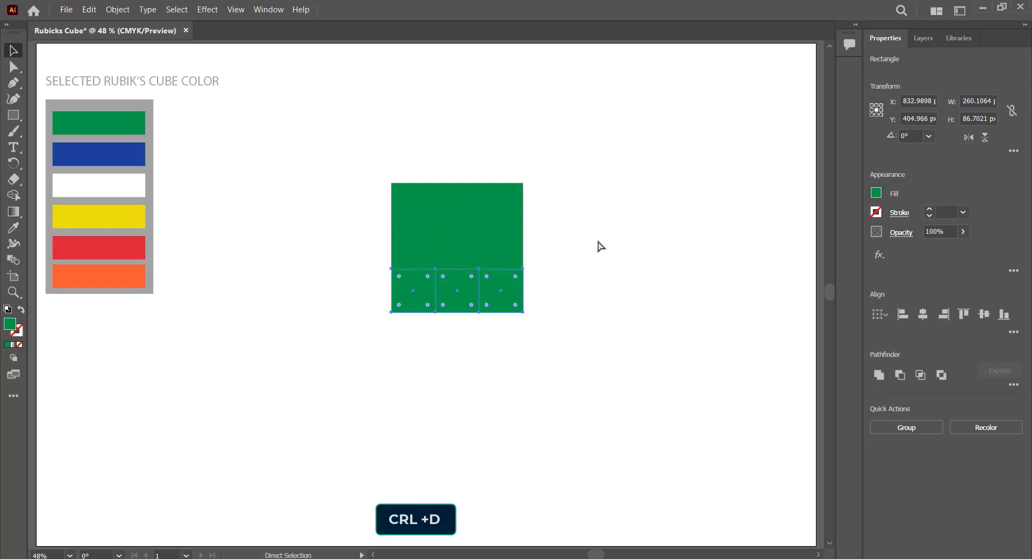
{"action": "left_click", "coordinate": [467, 206]}
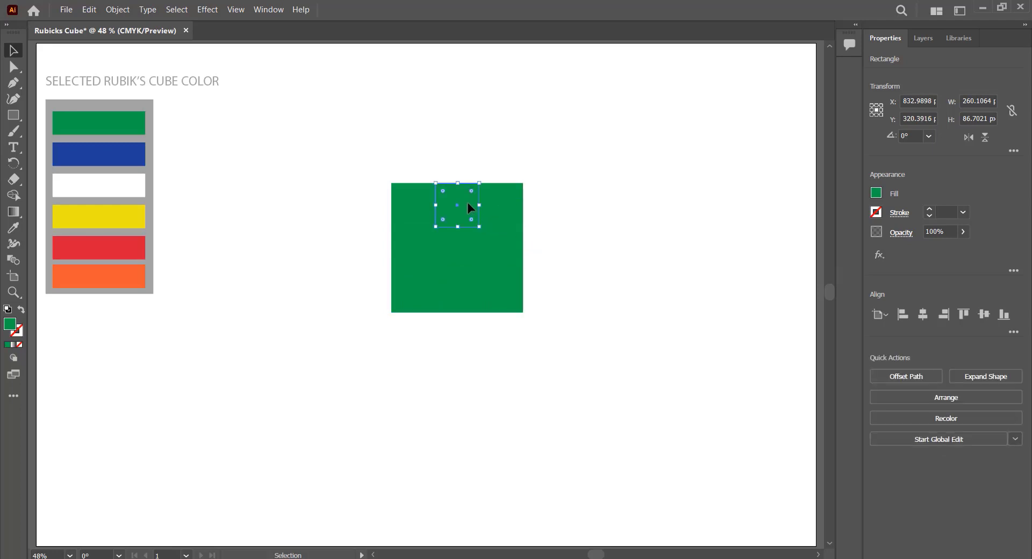
Colour the top-middle square blue and the centre square white
{"action": "left_click", "coordinate": [13, 227]}
{"action": "left_click", "coordinate": [94, 165]}
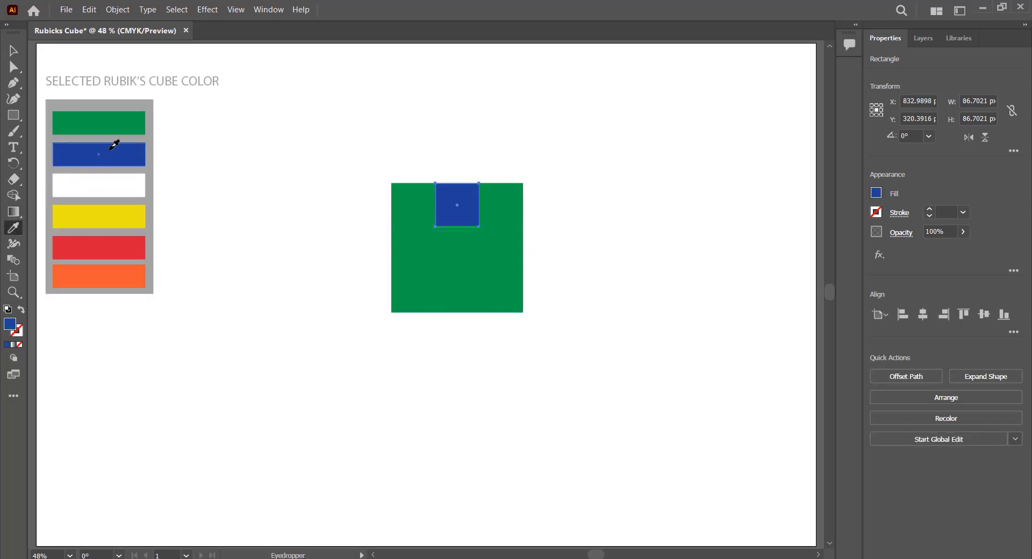
{"action": "left_click", "coordinate": [14, 51]}
{"action": "left_click", "coordinate": [457, 248]}
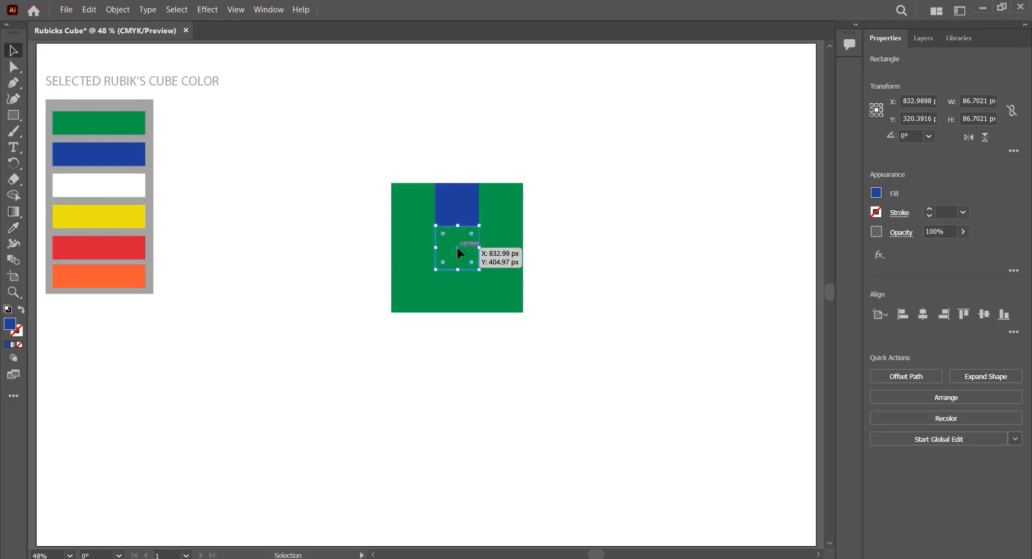
{"action": "left_click", "coordinate": [13, 227]}
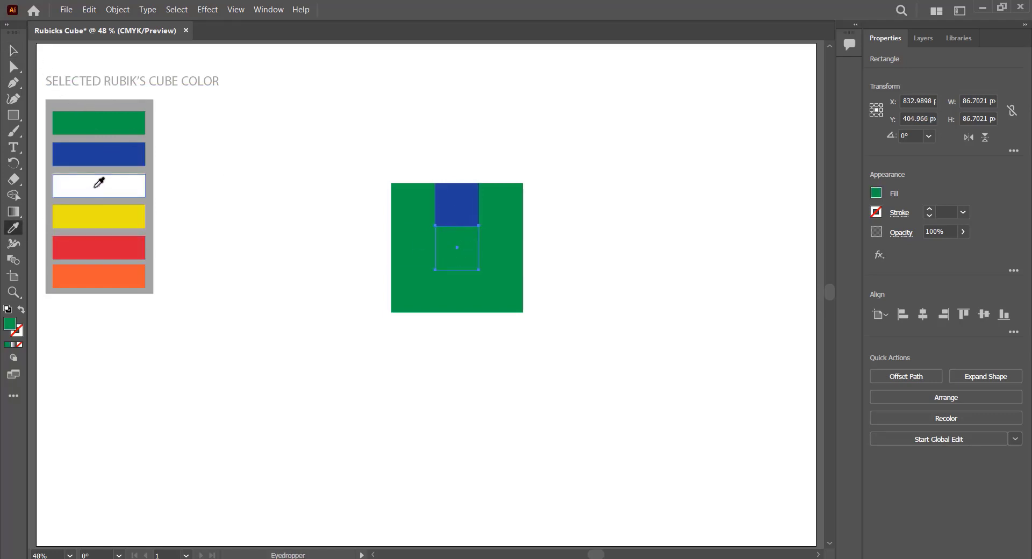
{"action": "left_click", "coordinate": [98, 188]}
{"action": "left_click", "coordinate": [13, 51]}
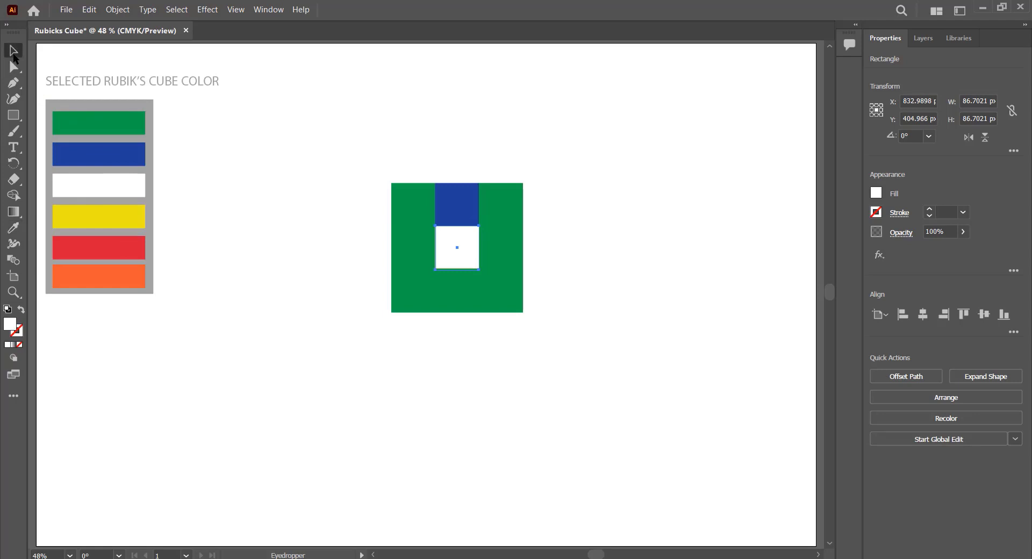
Colour the bottom-left square yellow and the bottom-right square red
{"action": "left_click", "coordinate": [414, 306]}
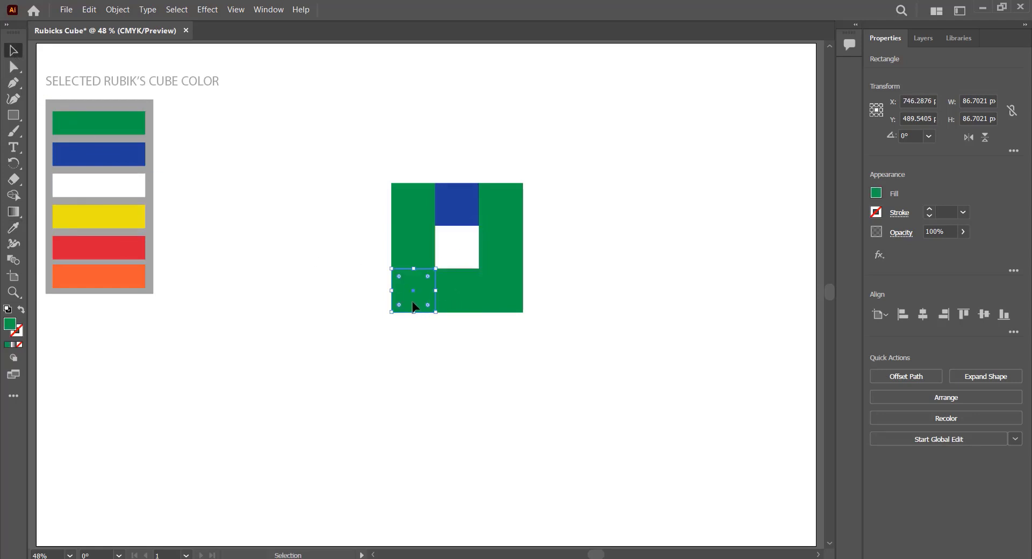
{"action": "left_click", "coordinate": [14, 228]}
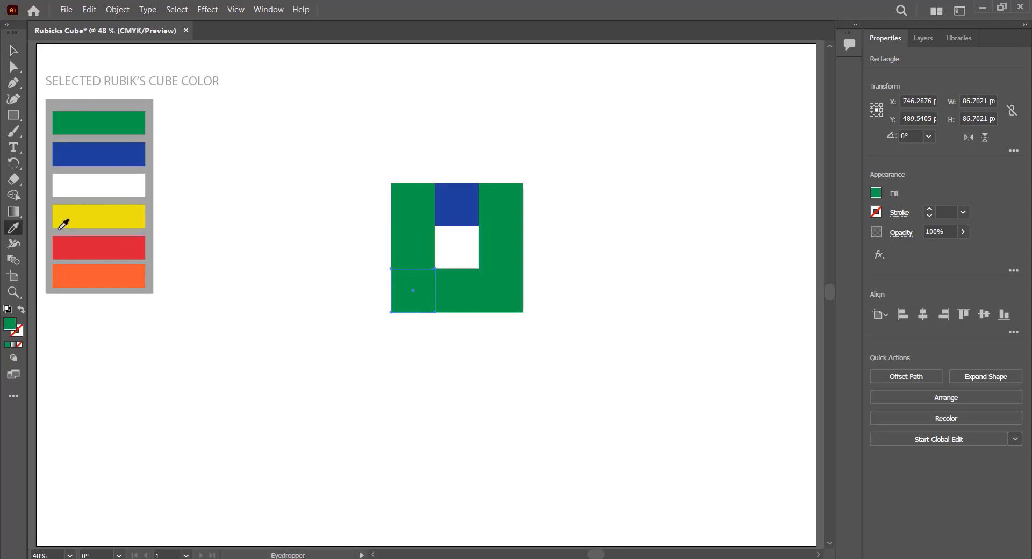
{"action": "left_click", "coordinate": [99, 218]}
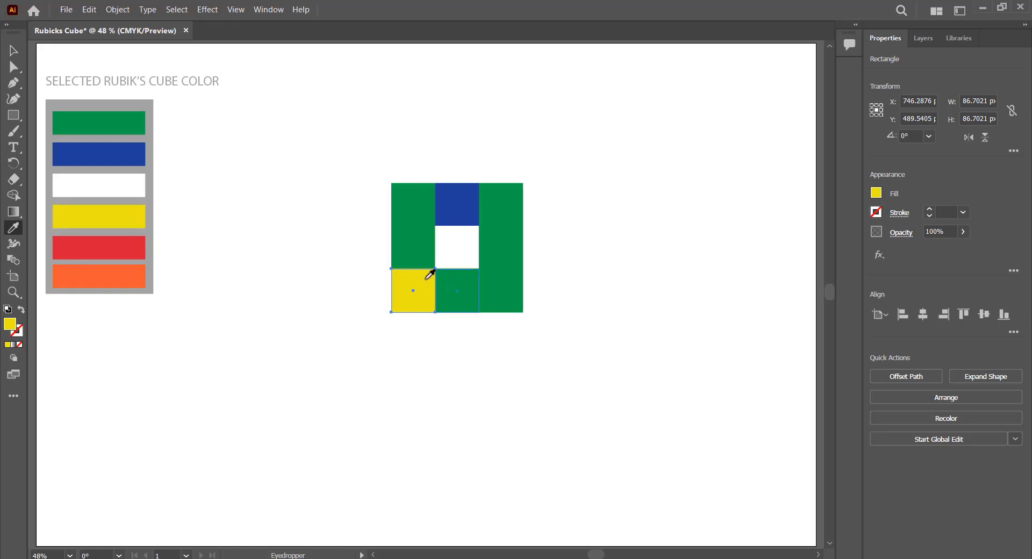
{"action": "left_click", "coordinate": [13, 50]}
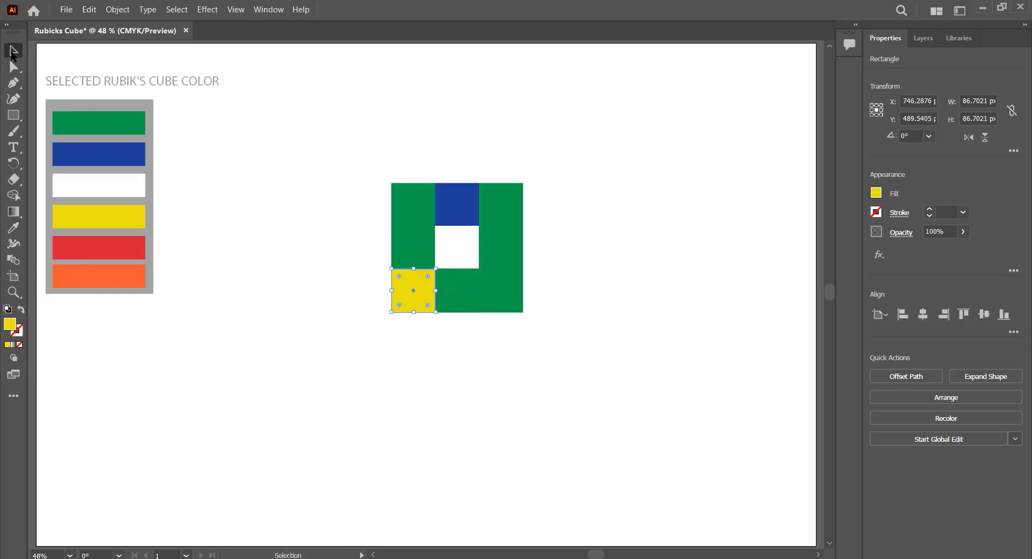
{"action": "left_click", "coordinate": [515, 307]}
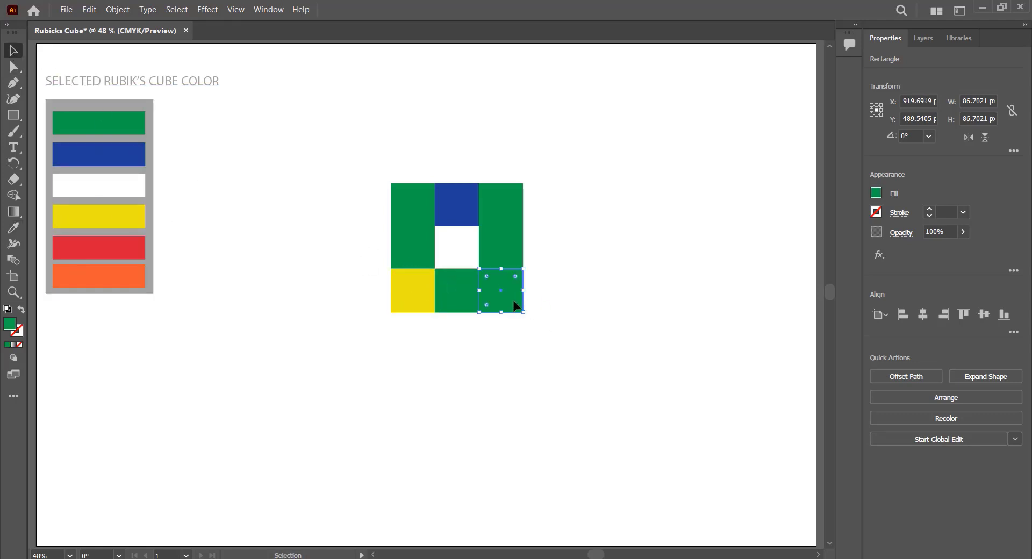
{"action": "left_click", "coordinate": [13, 228]}
{"action": "left_click", "coordinate": [97, 248]}
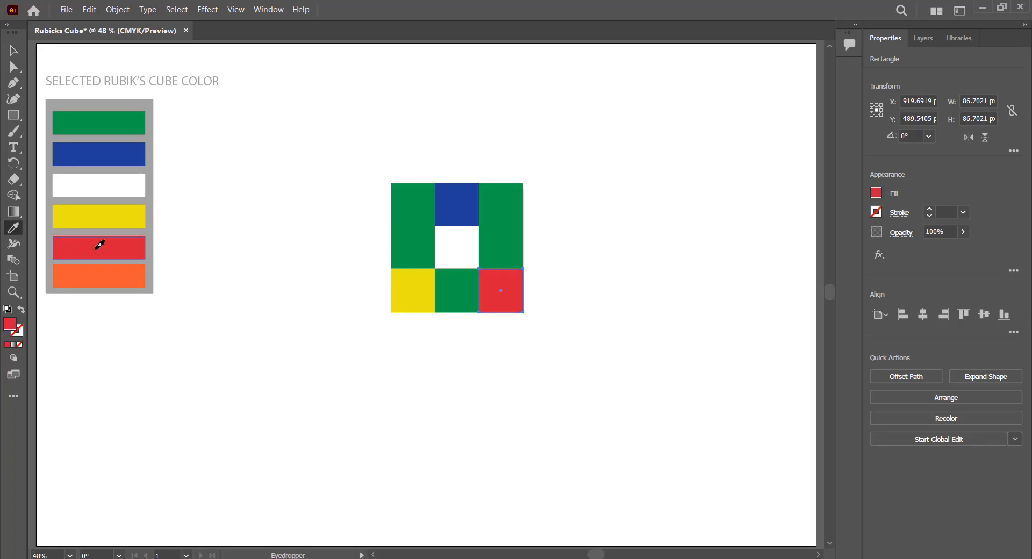
{"action": "left_click", "coordinate": [13, 51]}
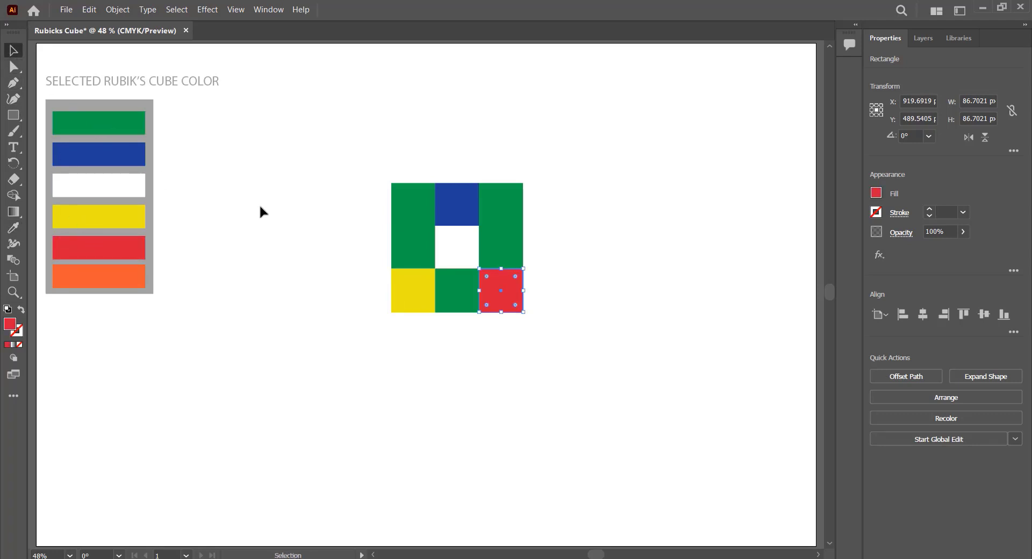
Colour the middle-left square orange and the right-middle square blue
{"action": "left_click", "coordinate": [411, 239]}
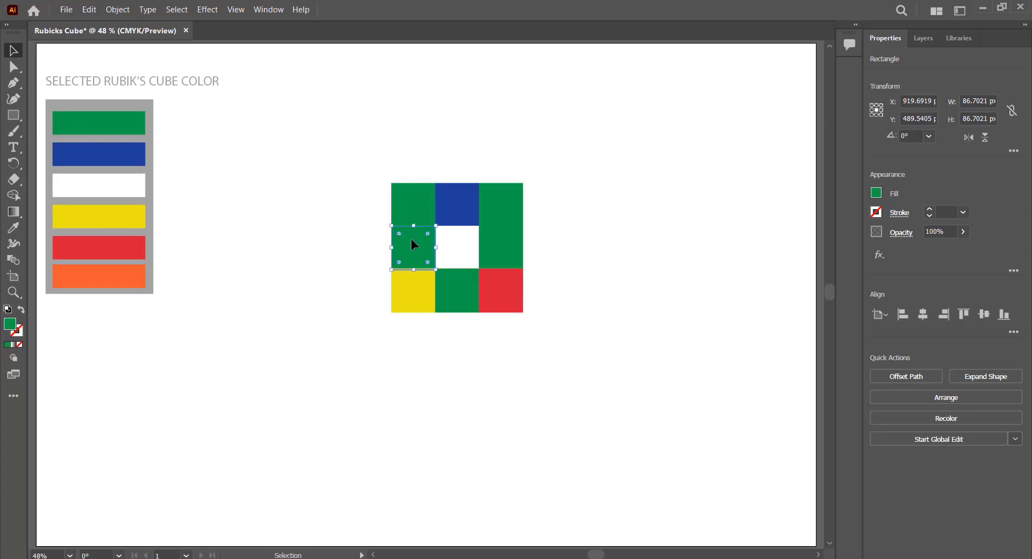
{"action": "left_click", "coordinate": [14, 228]}
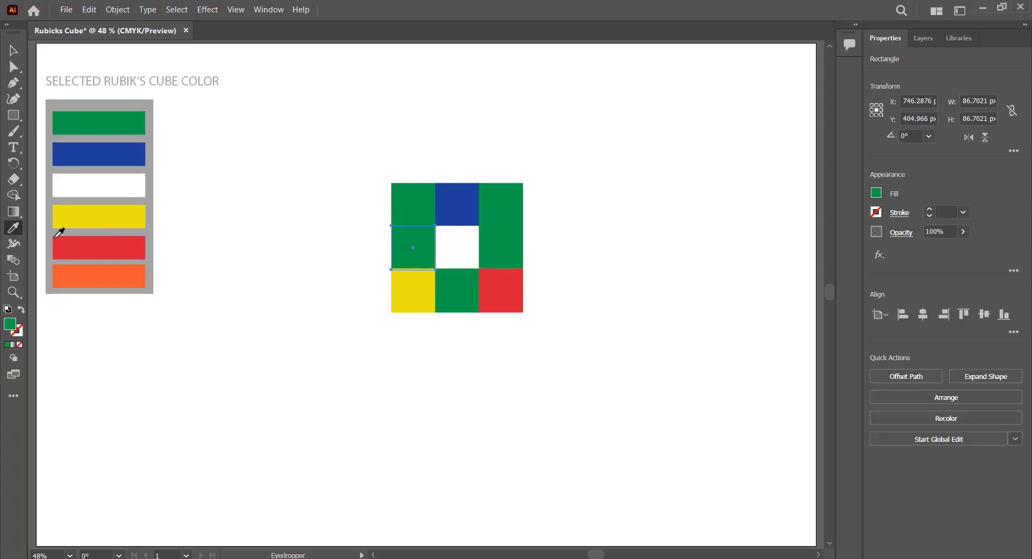
{"action": "left_click", "coordinate": [109, 276]}
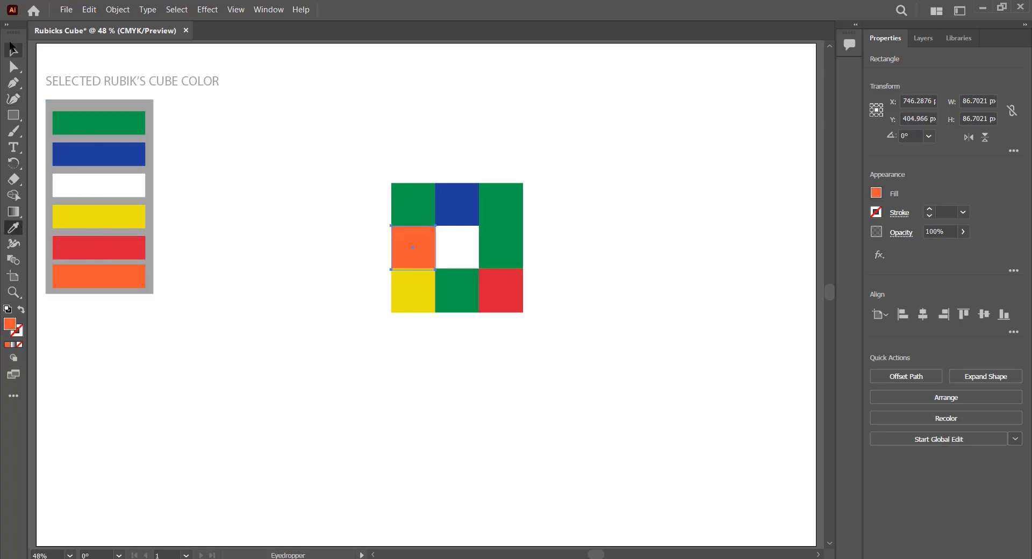
{"action": "left_click", "coordinate": [13, 50]}
{"action": "left_click", "coordinate": [499, 249]}
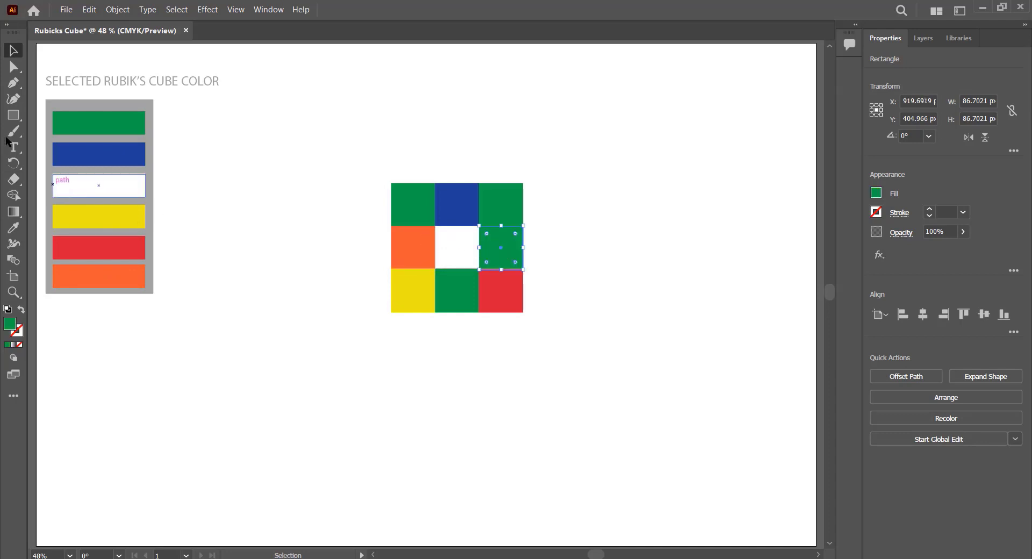
{"action": "left_click", "coordinate": [18, 230]}
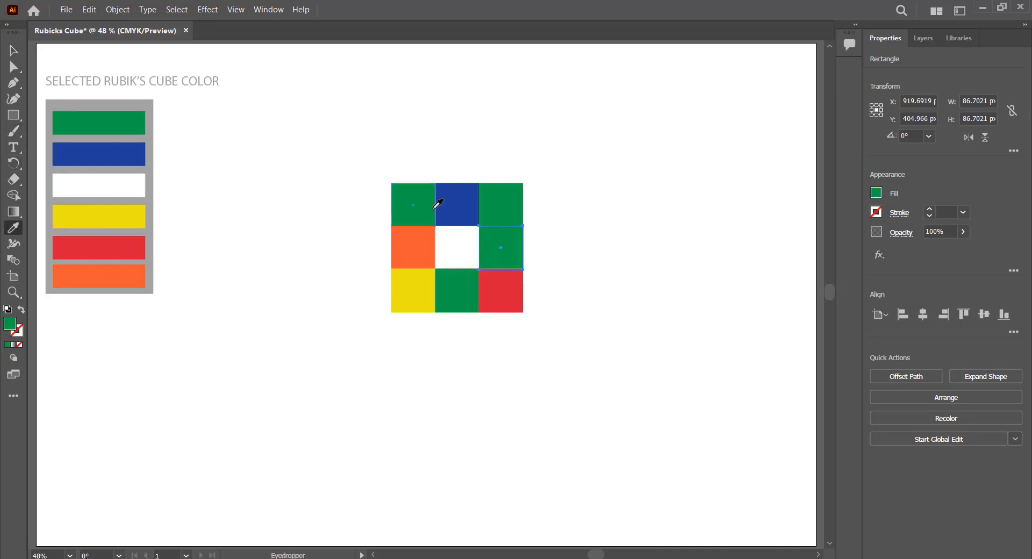
{"action": "left_click", "coordinate": [474, 205]}
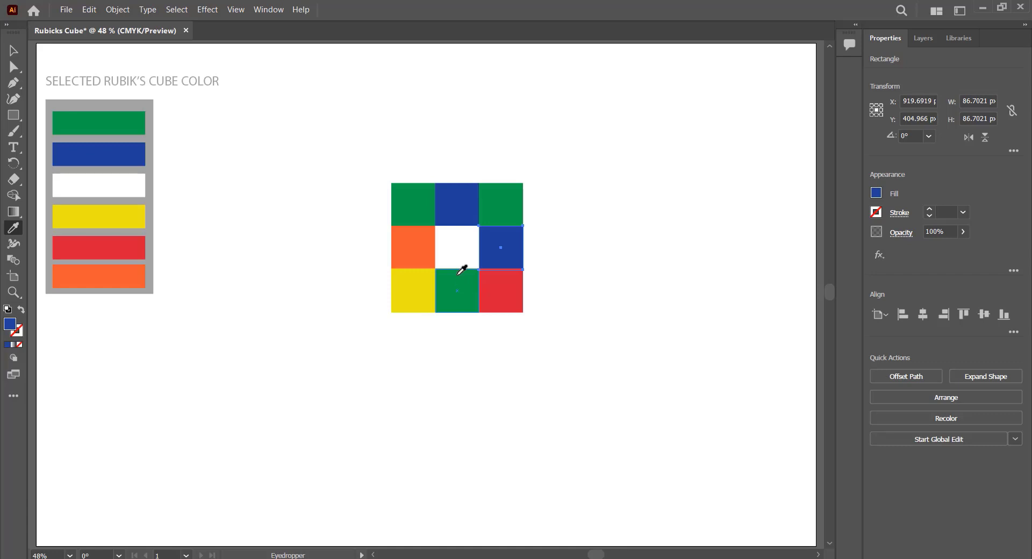
{"action": "left_click", "coordinate": [13, 52]}
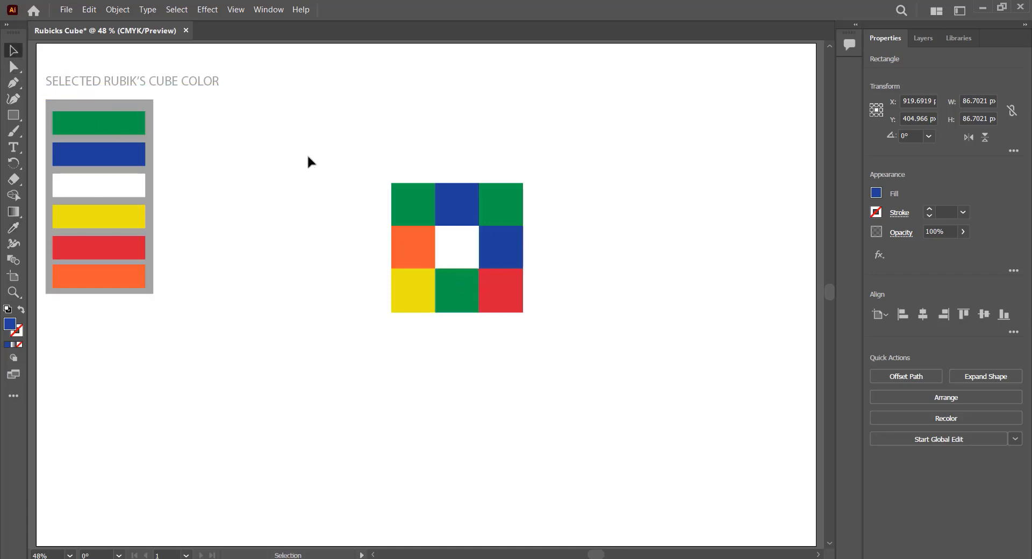
{"action": "mouse_move", "coordinate": [353, 150]}
{"action": "left_mouse_down"}
{"action": "mouse_move", "coordinate": [511, 331]}
{"action": "mouse_move", "coordinate": [525, 334]}
{"action": "mouse_move", "coordinate": [533, 321]}
{"action": "mouse_move", "coordinate": [569, 369]}
{"action": "mouse_move", "coordinate": [565, 359]}
{"action": "left_mouse_up"}
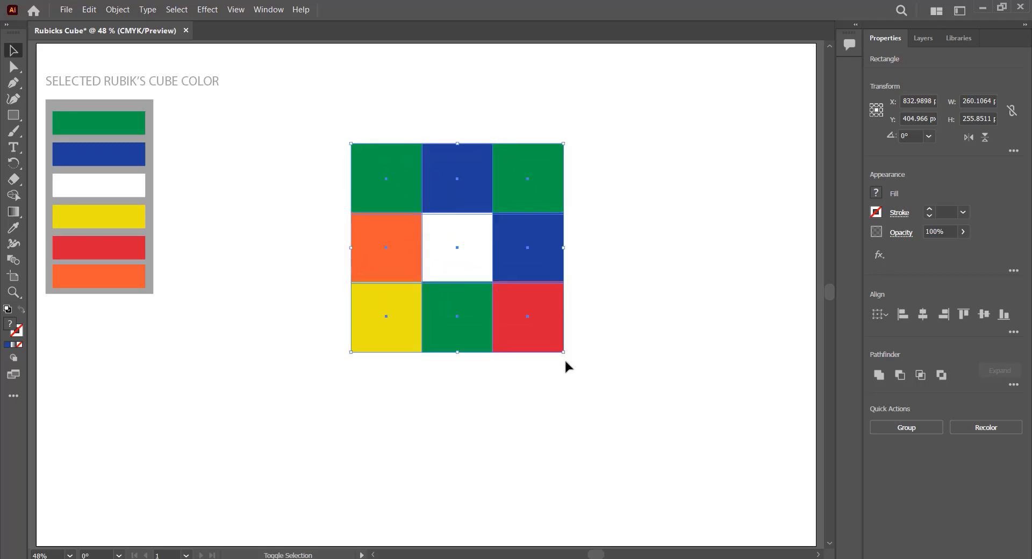
Close the gaps so the top, middle and bottom rows of squares touch
{"action": "left_click", "coordinate": [622, 289]}
{"action": "left_click_drag", "start_coordinate": [376, 149], "coordinate": [560, 299]}
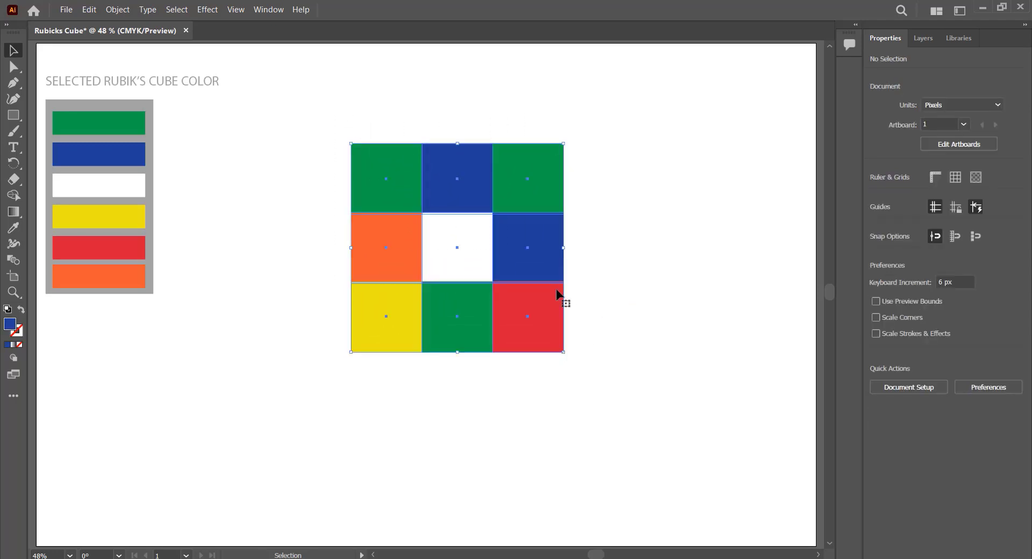
{"action": "left_click_drag", "start_coordinate": [352, 112], "coordinate": [577, 181]}
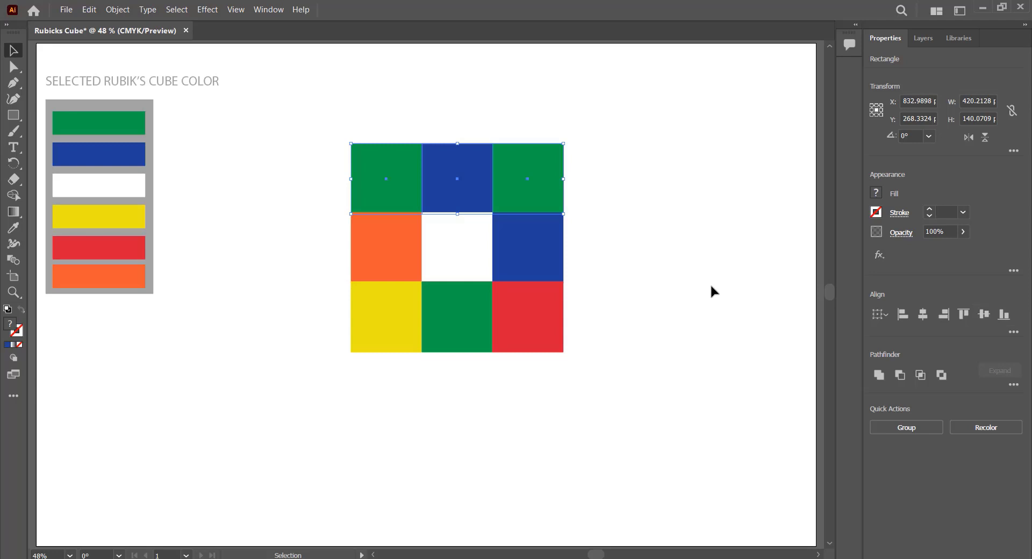
{"action": "key", "text": "Up"}
{"action": "left_click", "coordinate": [684, 289]}
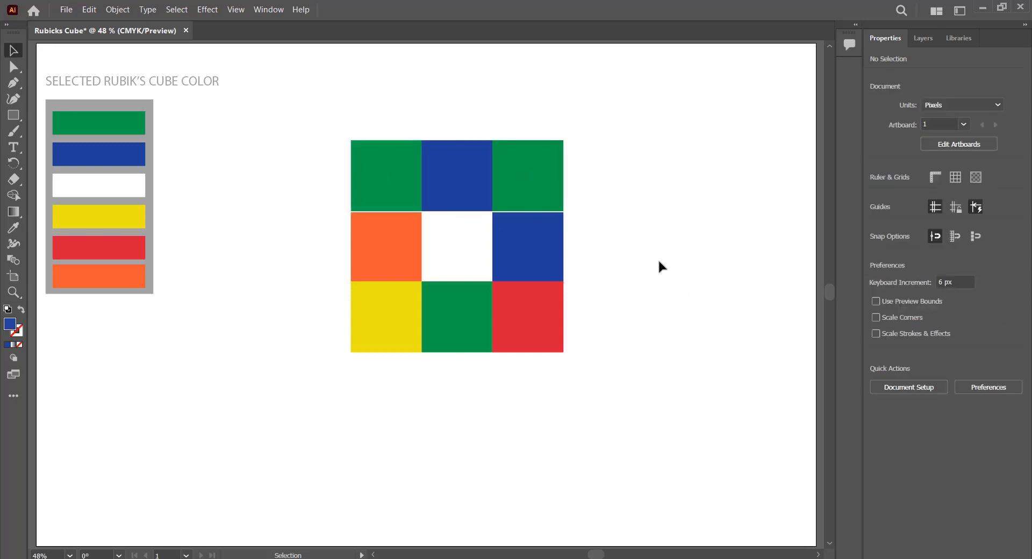
{"action": "left_click_drag", "start_coordinate": [660, 262], "coordinate": [329, 251]}
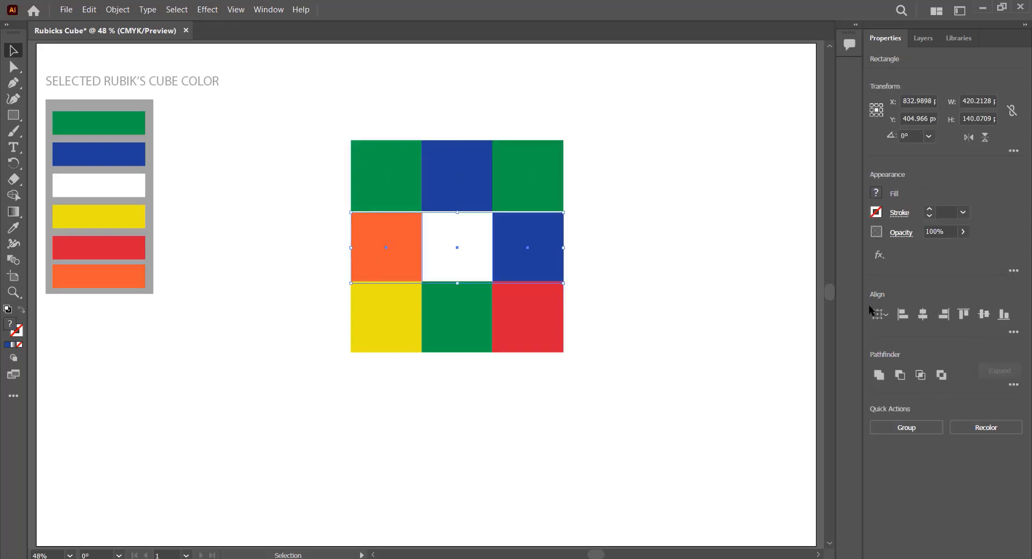
{"action": "left_click_drag", "start_coordinate": [545, 262], "coordinate": [544, 261]}
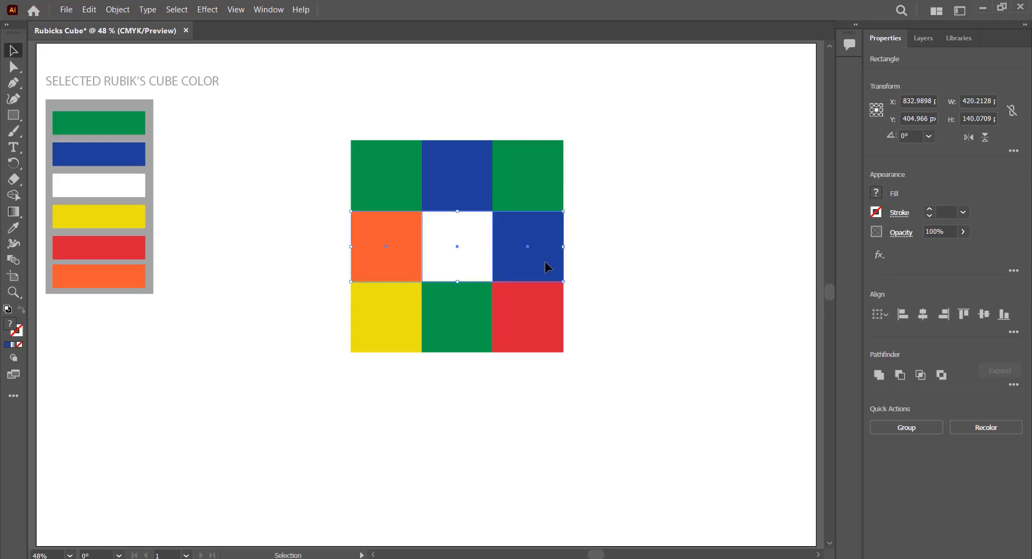
{"action": "left_click_drag", "start_coordinate": [648, 381], "coordinate": [310, 304]}
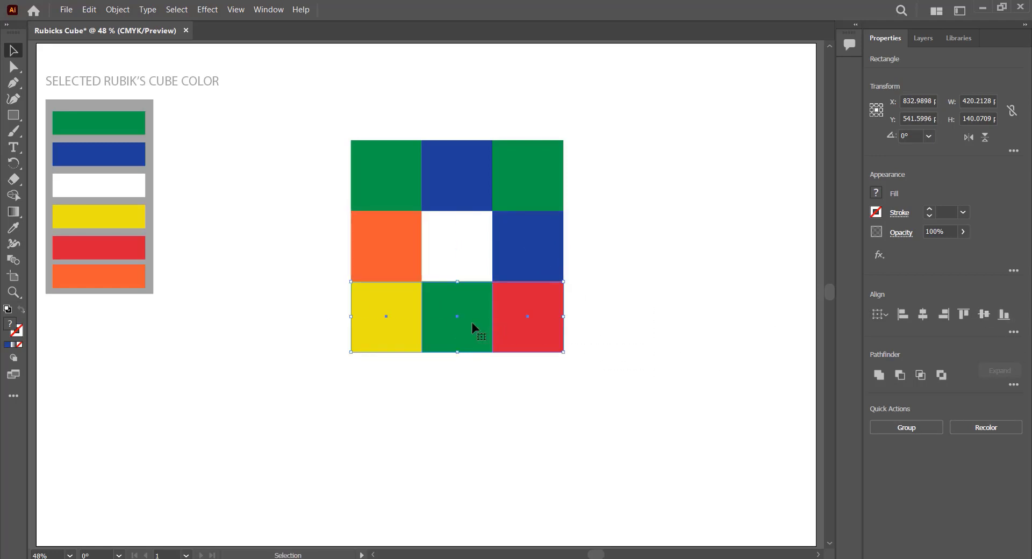
{"action": "left_click_drag", "start_coordinate": [472, 323], "coordinate": [473, 322]}
{"action": "left_click", "coordinate": [637, 312]}
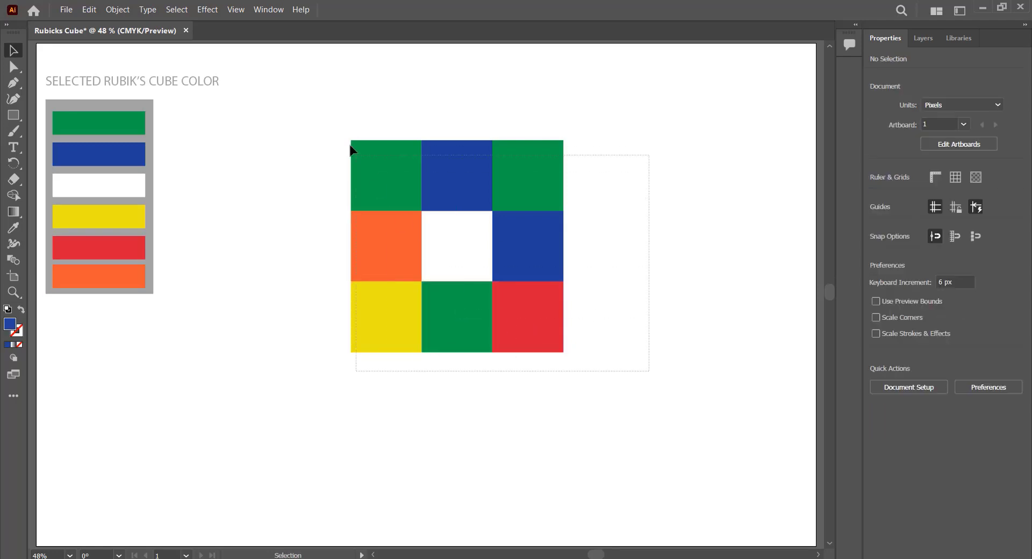
Group all nine squares and move the group left and down
{"action": "left_click_drag", "start_coordinate": [649, 377], "coordinate": [336, 122]}
{"action": "right_click", "coordinate": [378, 196]}
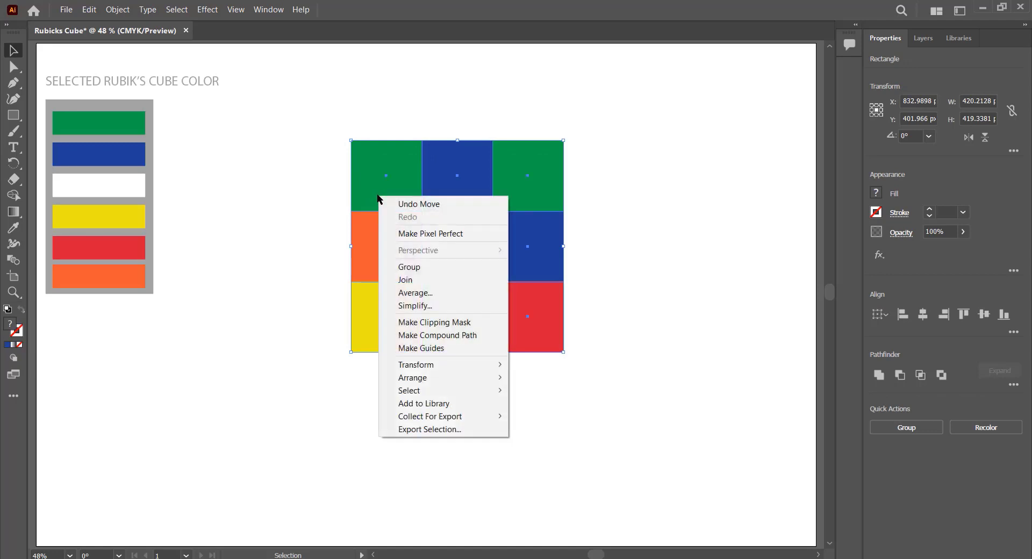
{"action": "left_click", "coordinate": [419, 269]}
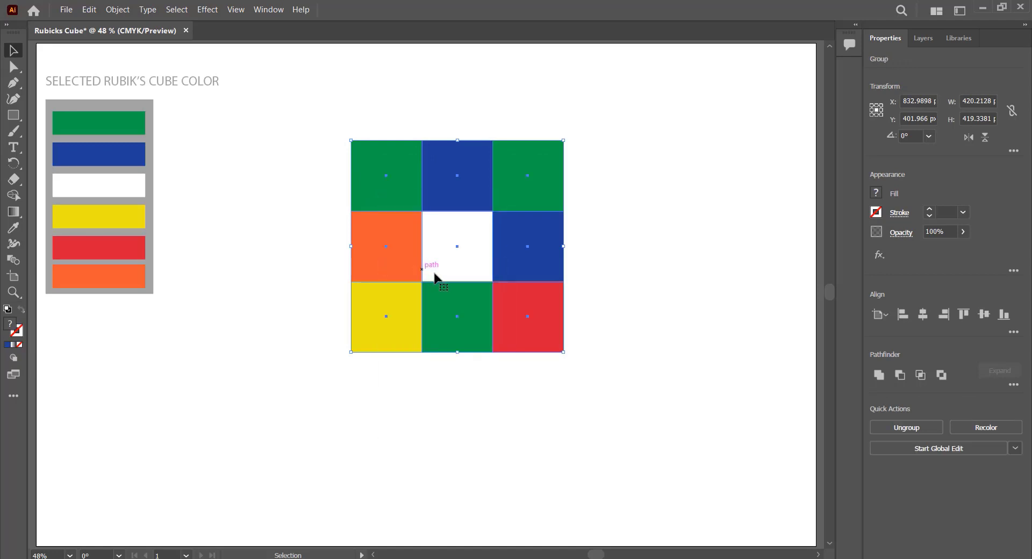
{"action": "mouse_move", "coordinate": [502, 260]}
{"action": "left_mouse_down"}
{"action": "mouse_move", "coordinate": [453, 296]}
{"action": "mouse_move", "coordinate": [433, 295]}
{"action": "left_mouse_up"}
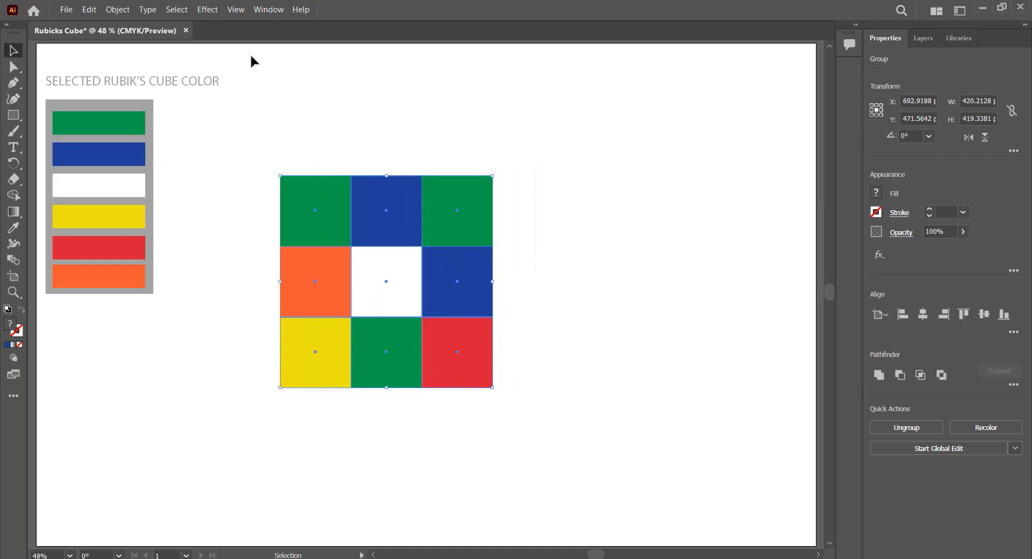
Apply the Inflate 3D type to the grouped face, inflated on both sides
{"action": "left_click", "coordinate": [261, 12]}
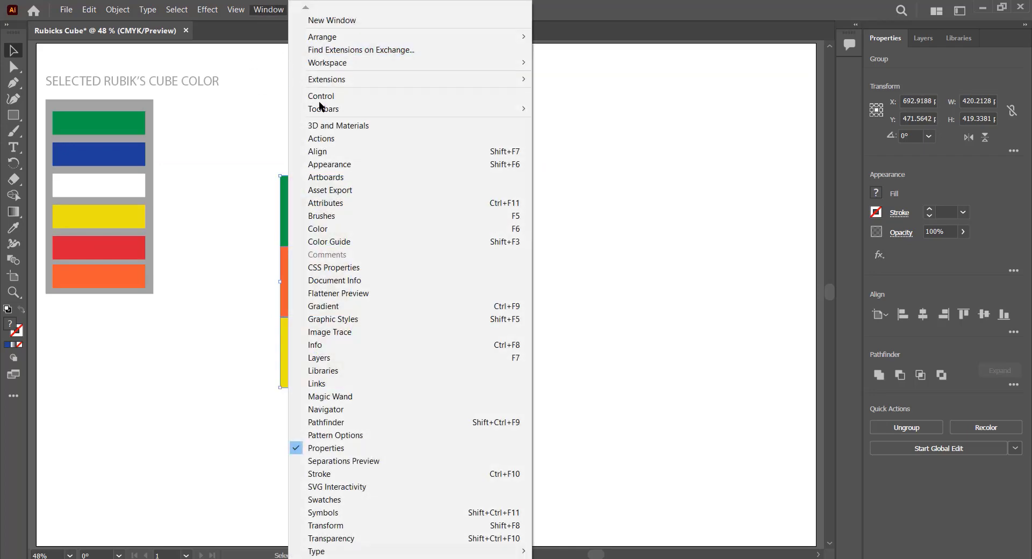
{"action": "left_click", "coordinate": [334, 126]}
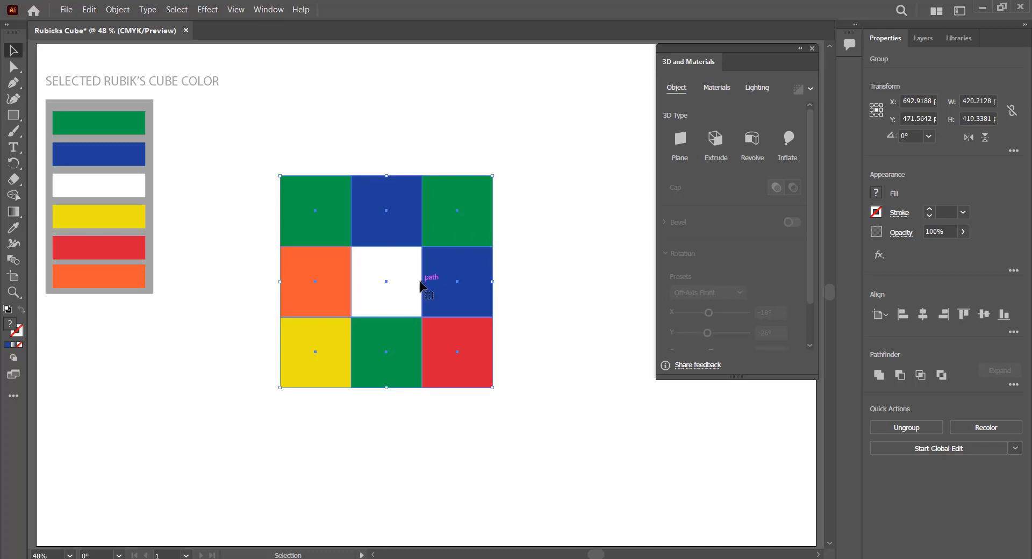
{"action": "left_click", "coordinate": [787, 140]}
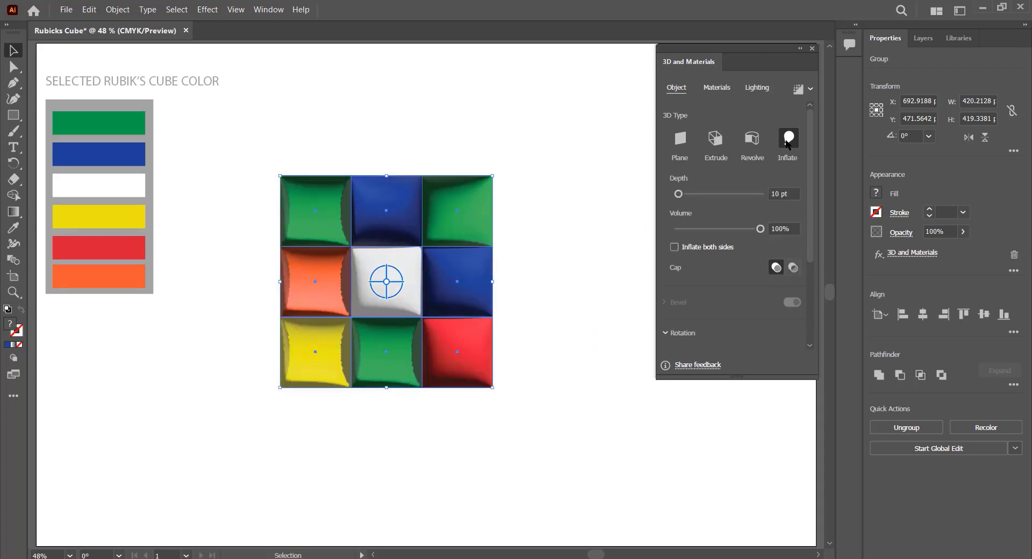
{"action": "left_click_drag", "start_coordinate": [808, 163], "coordinate": [804, 204]}
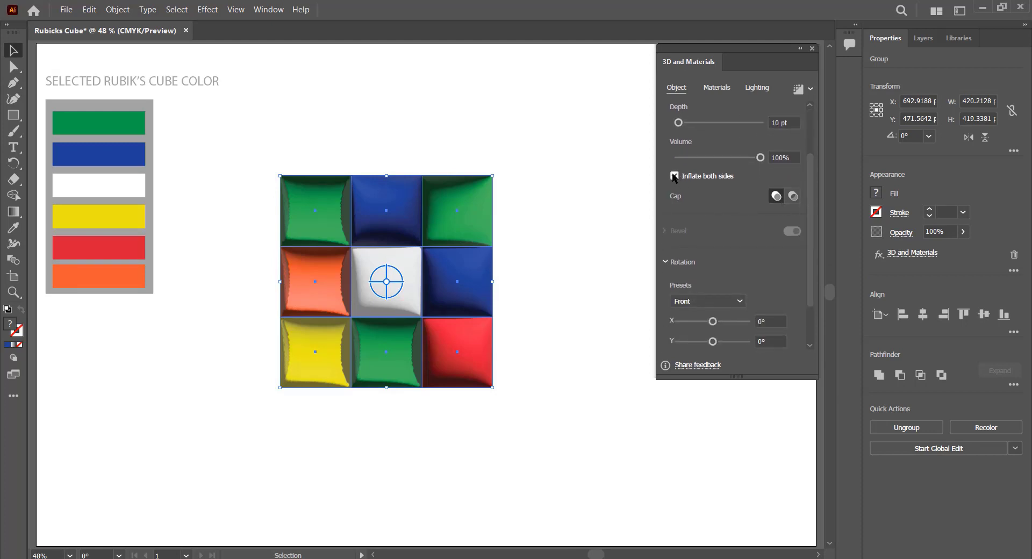
Set the rotation preset to Isometric Top and lower the volume to 29%
{"action": "left_click", "coordinate": [708, 301]}
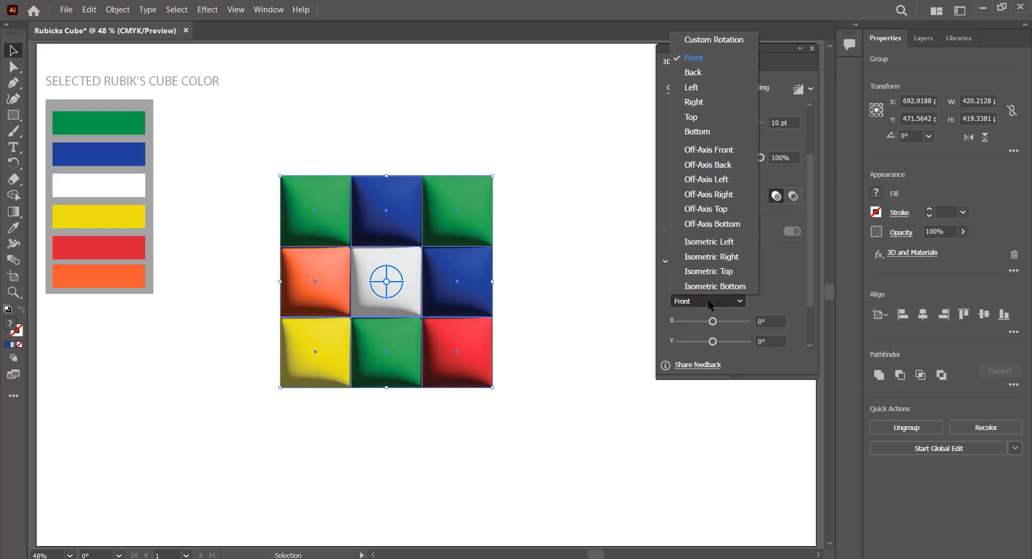
{"action": "left_click", "coordinate": [708, 272]}
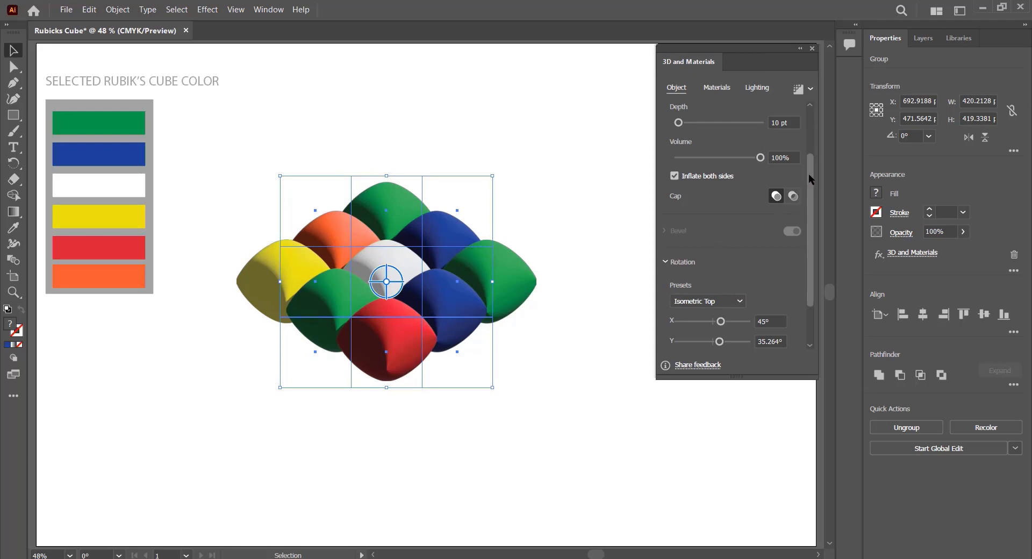
{"action": "left_click_drag", "start_coordinate": [809, 174], "coordinate": [805, 136]}
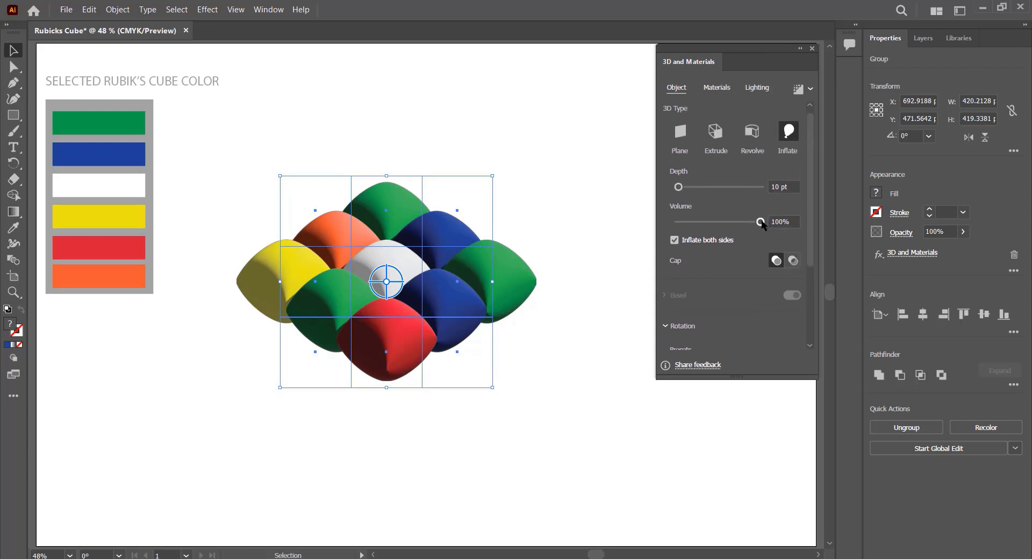
{"action": "left_click_drag", "start_coordinate": [761, 223], "coordinate": [702, 227]}
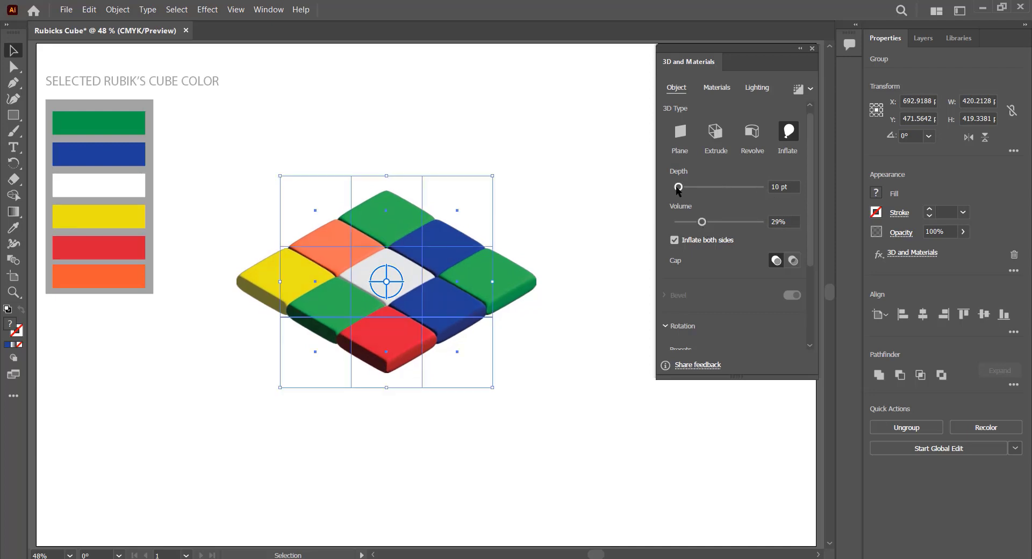
Set the Inflate depth to 100 pt
{"action": "left_click_drag", "start_coordinate": [682, 186], "coordinate": [685, 187]}
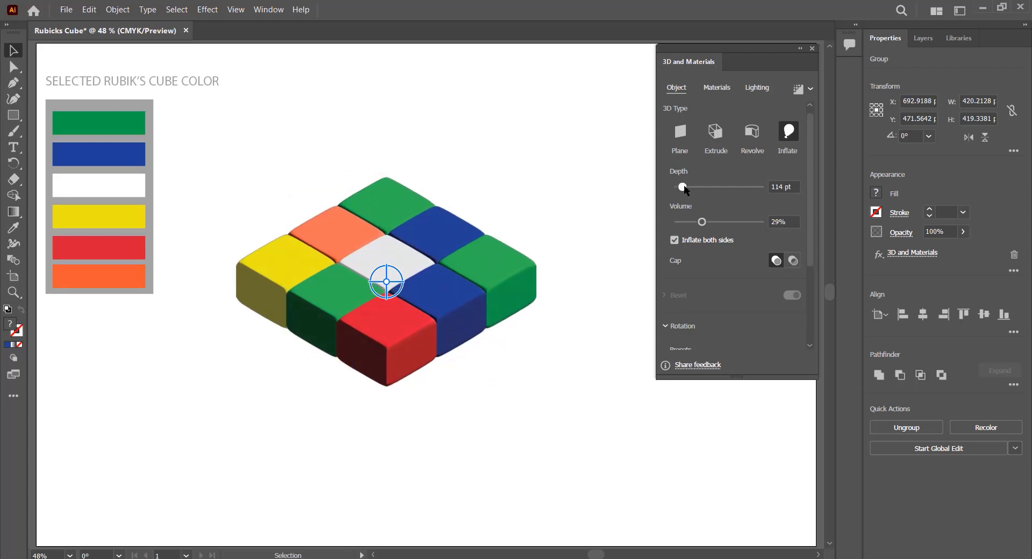
{"action": "left_click", "coordinate": [776, 184]}
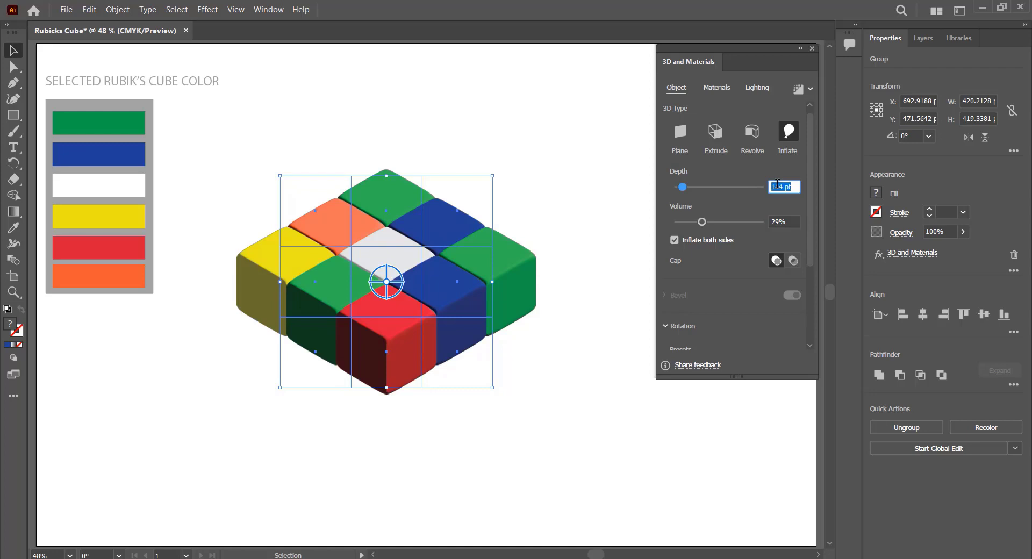
{"action": "type", "text": "10"}
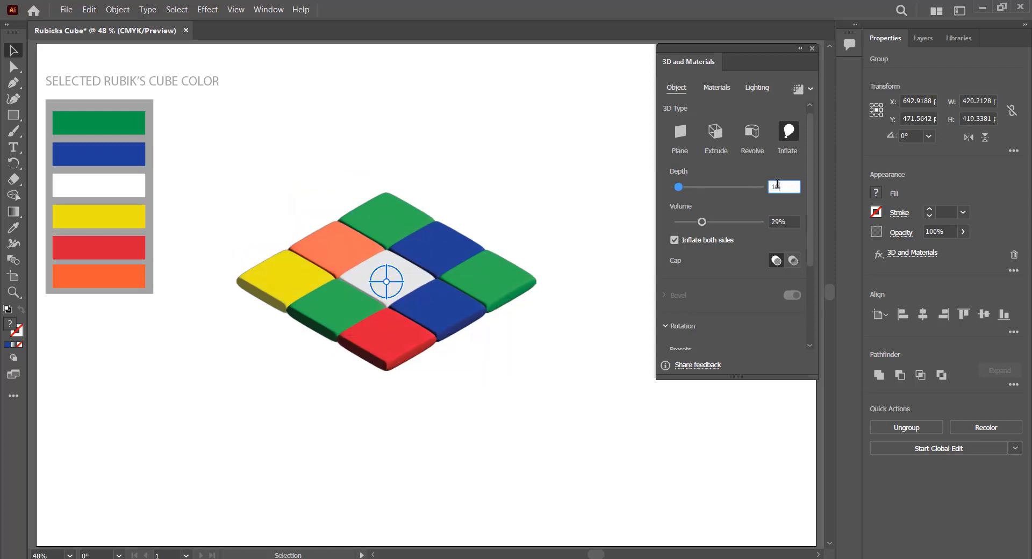
{"action": "type", "text": "0"}
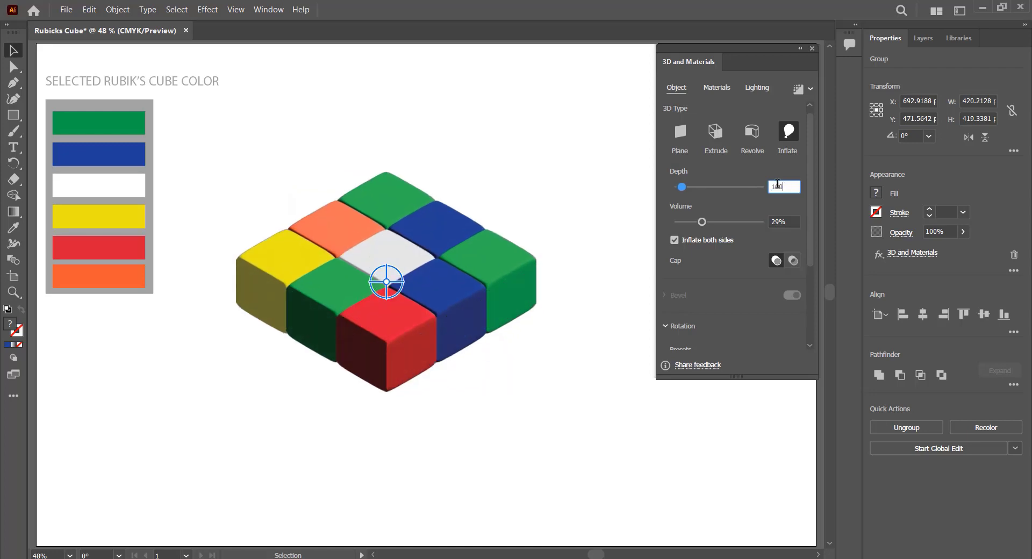
{"action": "key", "text": "Return"}
Raise the volume from 29% to 35% and turn on ray-traced rendering
{"action": "left_click", "coordinate": [791, 222]}
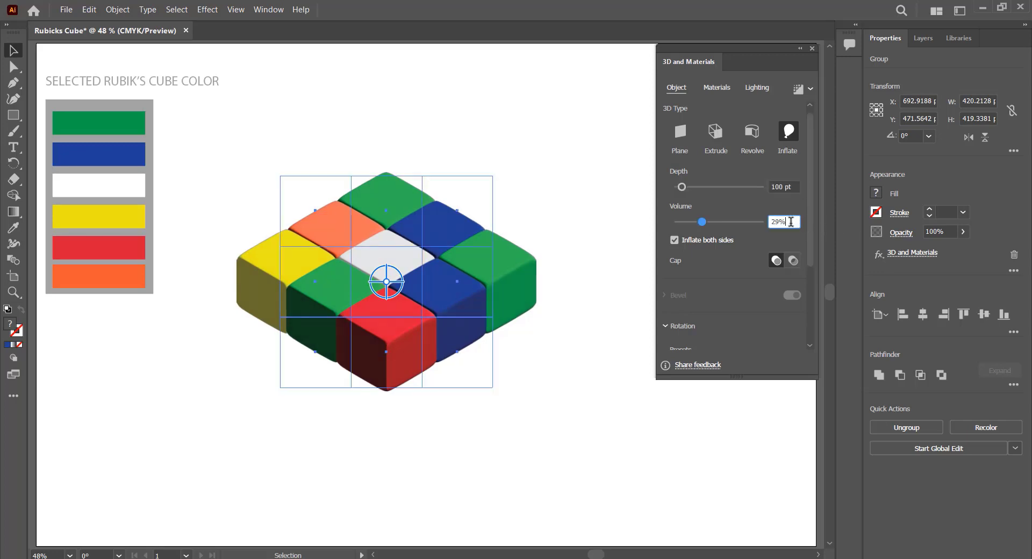
{"action": "double_click", "coordinate": [791, 222]}
{"action": "type", "text": "35"}
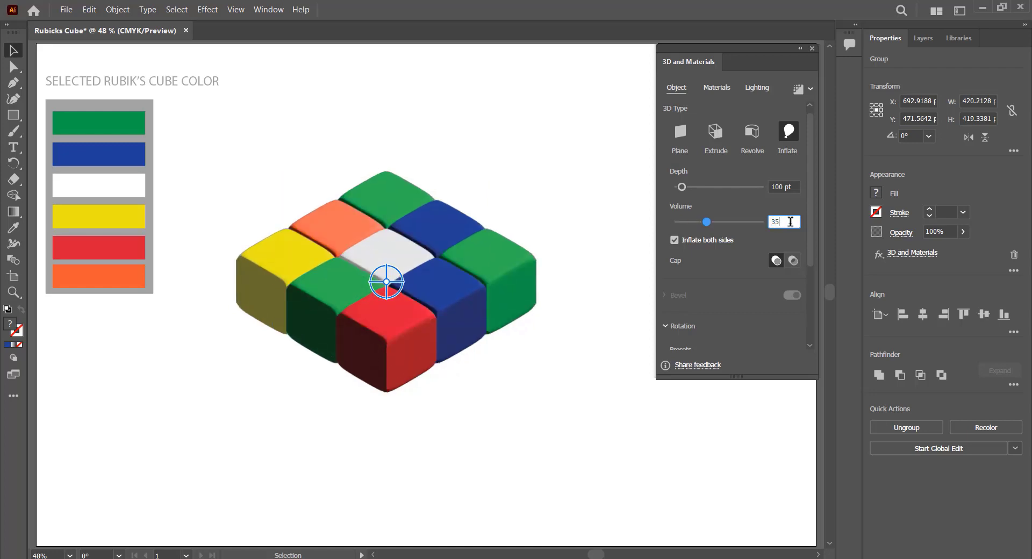
{"action": "key", "text": "Return"}
{"action": "left_click", "coordinate": [798, 89]}
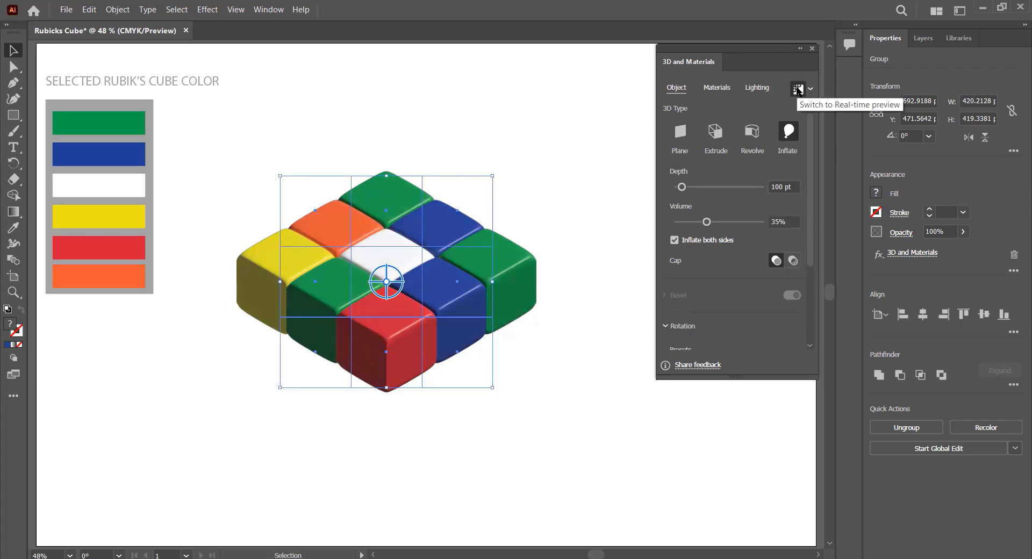
Browse the Materials properties, leaving the Default material applied
{"action": "left_click", "coordinate": [711, 89]}
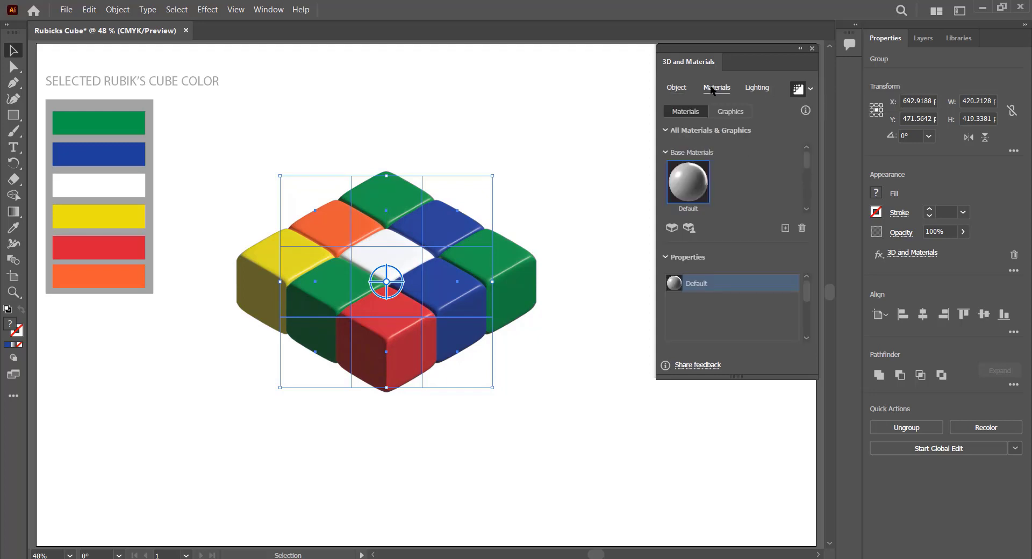
{"action": "mouse_move", "coordinate": [807, 161]}
{"action": "left_mouse_down"}
{"action": "mouse_move", "coordinate": [809, 182]}
{"action": "mouse_move", "coordinate": [811, 147]}
{"action": "left_mouse_up"}
{"action": "left_click_drag", "start_coordinate": [804, 292], "coordinate": [805, 331]}
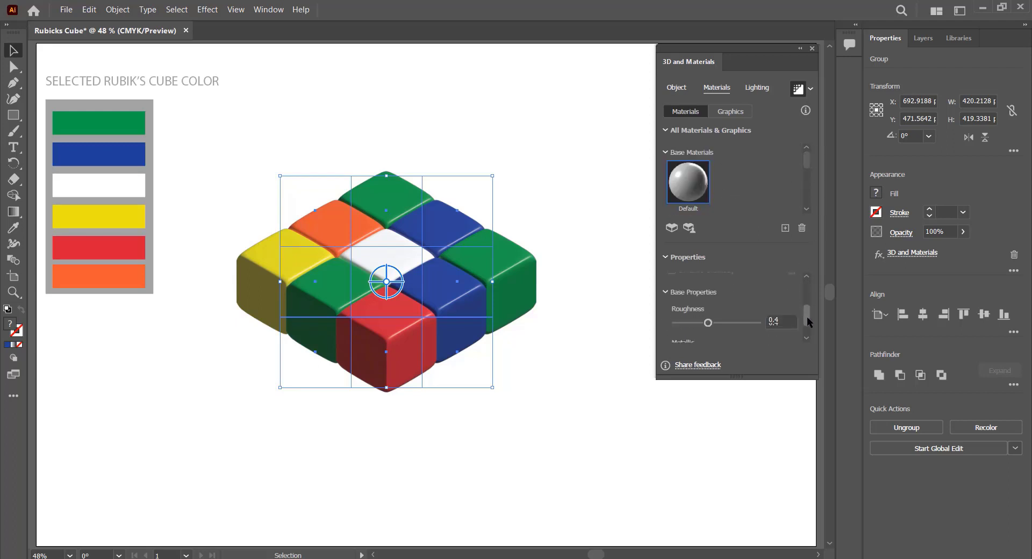
{"action": "left_click_drag", "start_coordinate": [805, 330], "coordinate": [806, 289]}
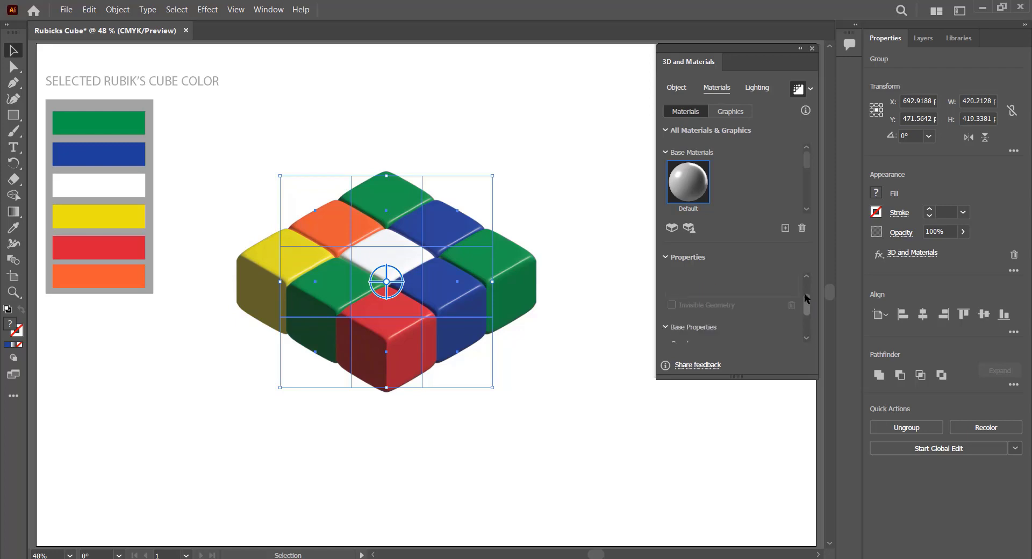
Change the light height from 45° to 55° and the softness to 50%
{"action": "left_click", "coordinate": [758, 90]}
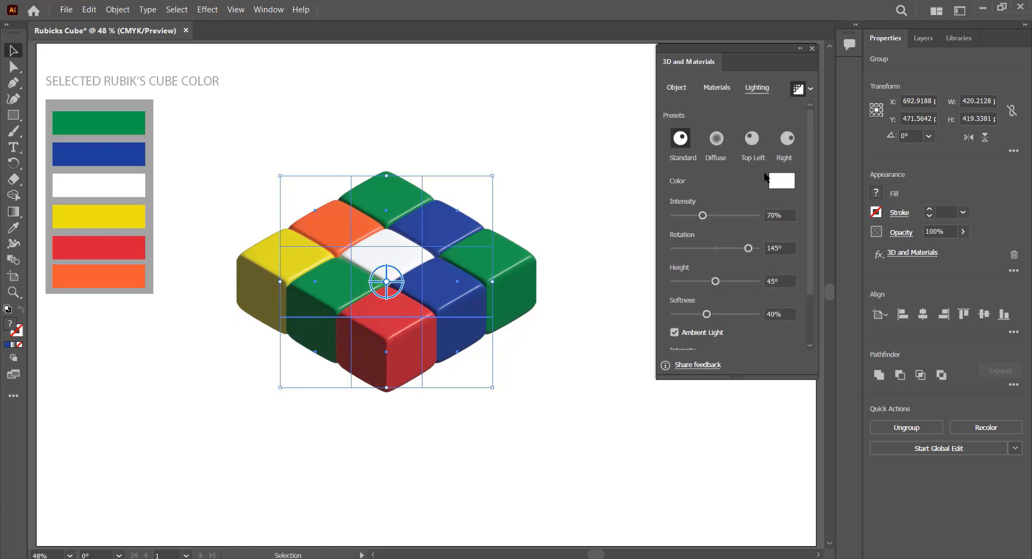
{"action": "left_click", "coordinate": [784, 280]}
{"action": "double_click", "coordinate": [786, 279]}
{"action": "type", "text": "55"}
{"action": "key", "text": "Return"}
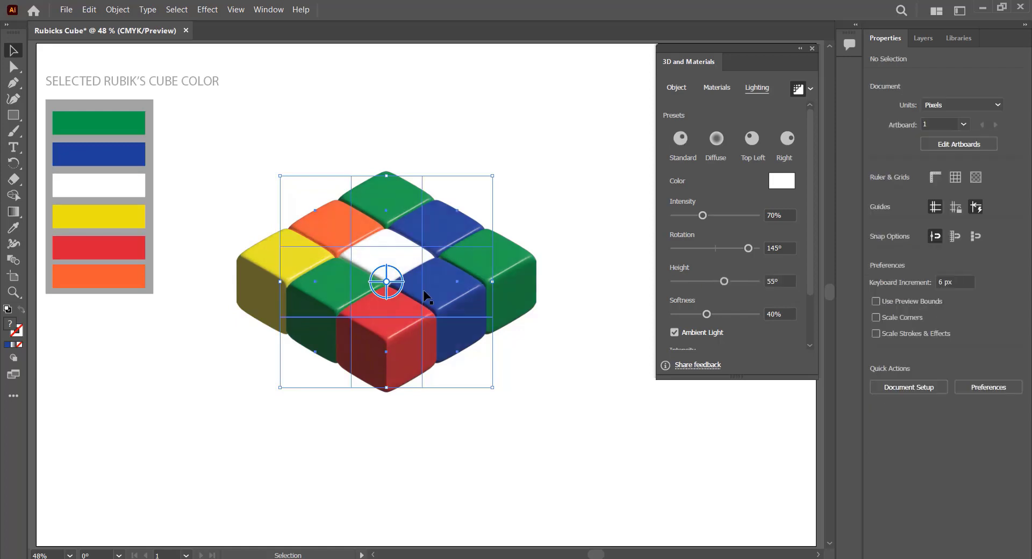
{"action": "left_click", "coordinate": [791, 314]}
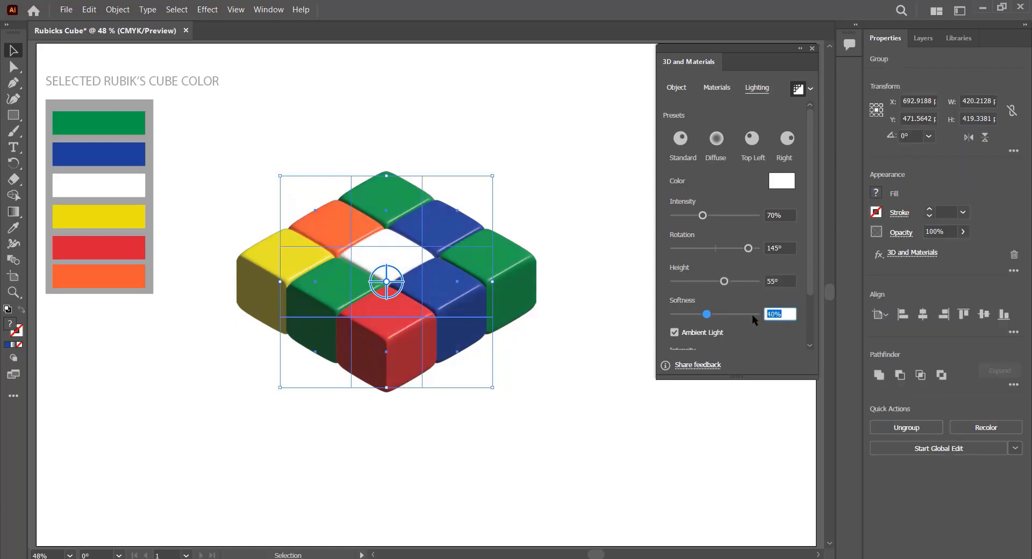
{"action": "type", "text": "5"}
{"action": "type", "text": "0"}
{"action": "key", "text": "Return"}
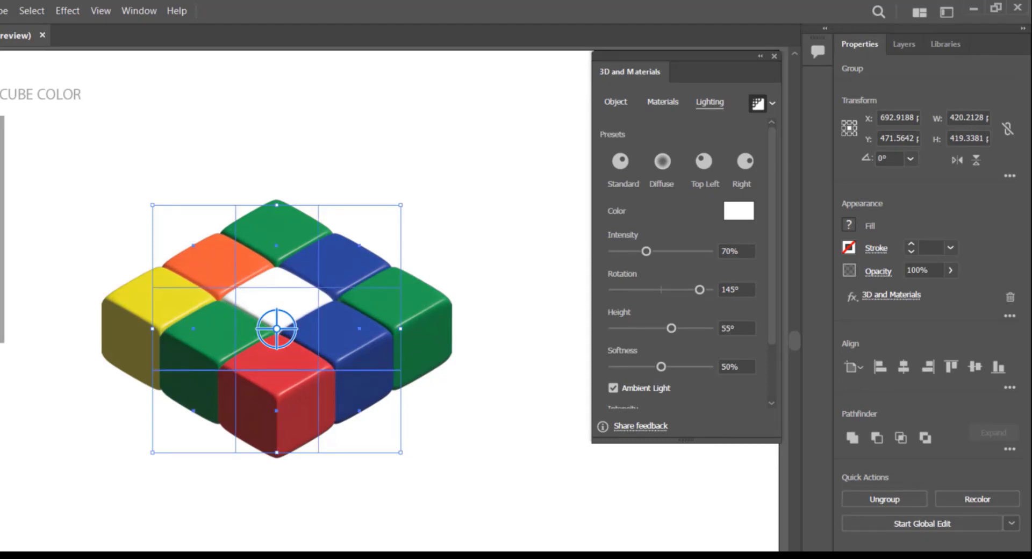
Duplicate the cube layer below, send the copy backward, and slide it up under the top tier
{"action": "left_click", "coordinate": [774, 56]}
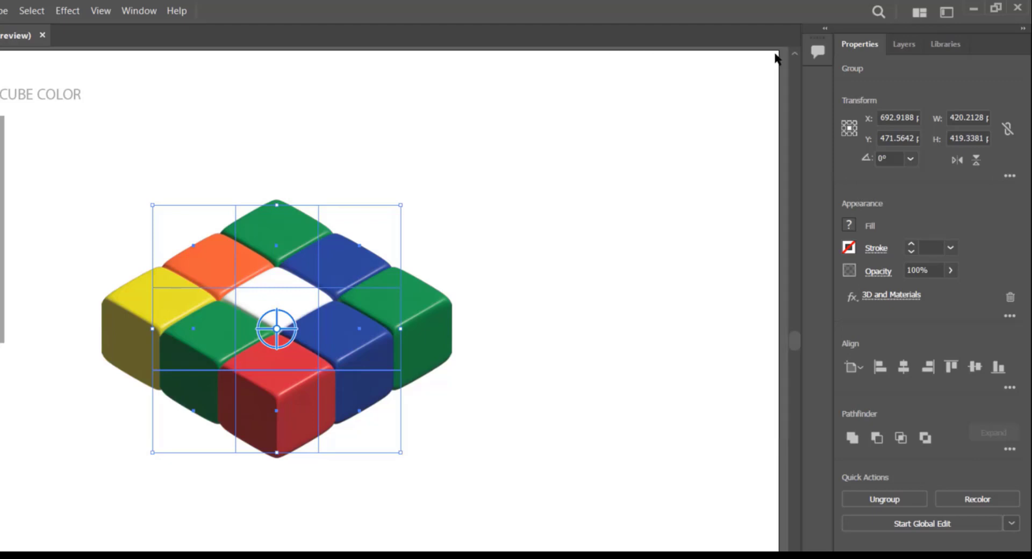
{"action": "left_click", "coordinate": [445, 279]}
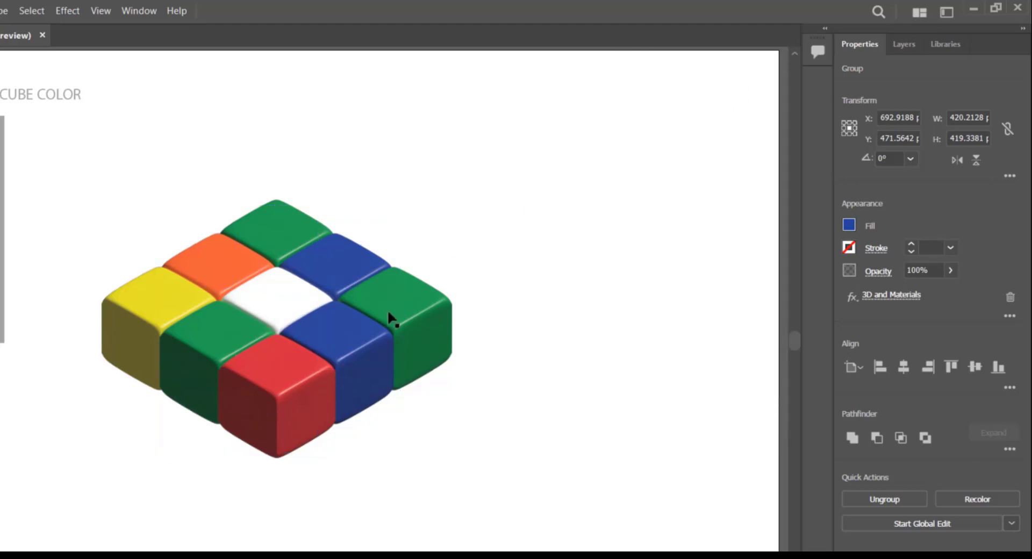
{"action": "left_click", "coordinate": [264, 345]}
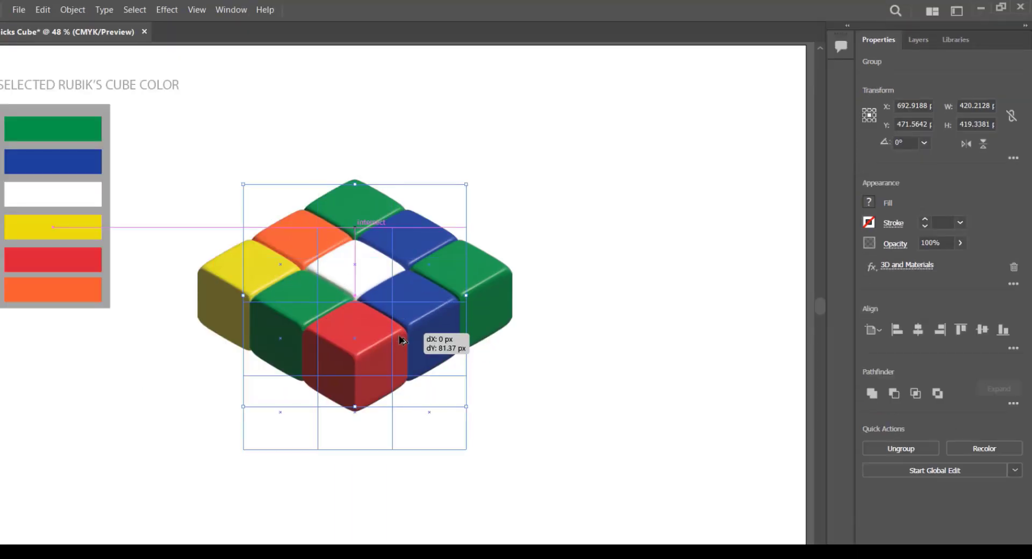
{"action": "left_click_drag", "start_coordinate": [404, 310], "coordinate": [390, 398]}
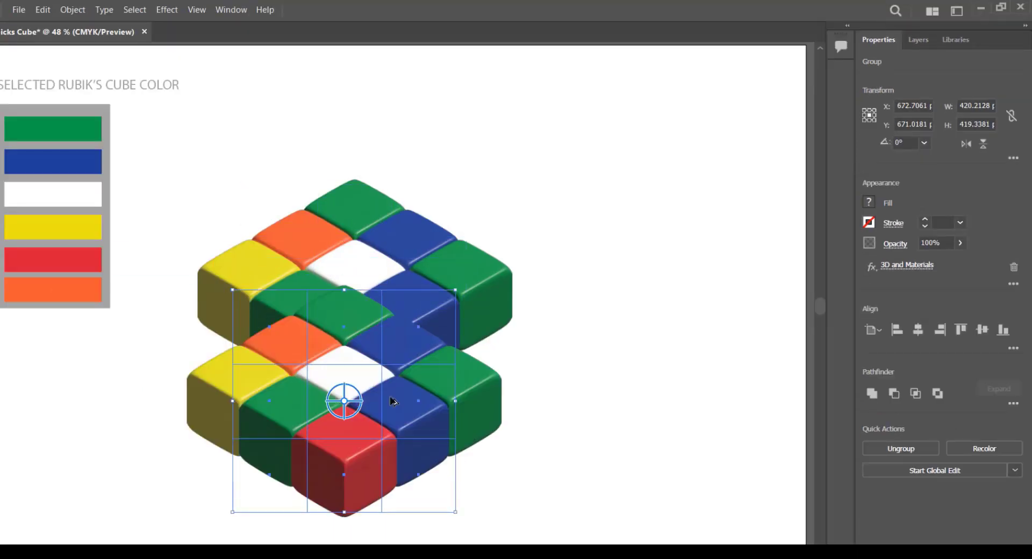
{"action": "right_click", "coordinate": [391, 398]}
{"action": "mouse_move", "coordinate": [424, 329]}
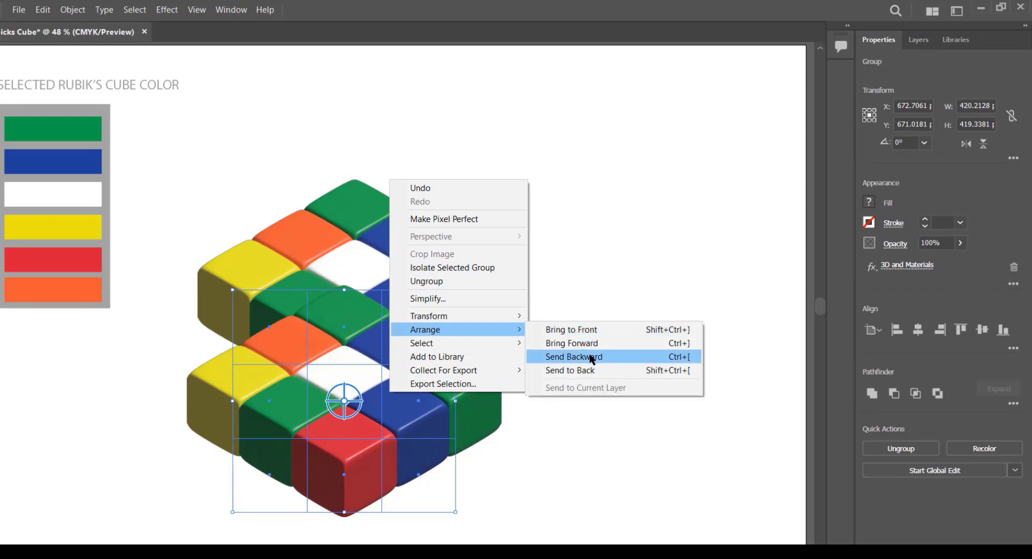
{"action": "left_click", "coordinate": [592, 359]}
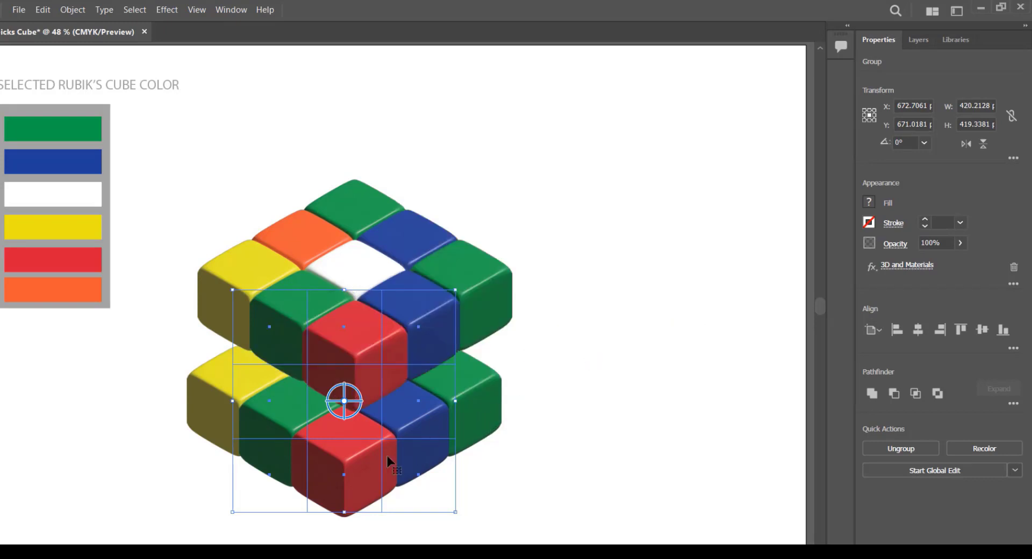
{"action": "left_click_drag", "start_coordinate": [374, 458], "coordinate": [383, 413]}
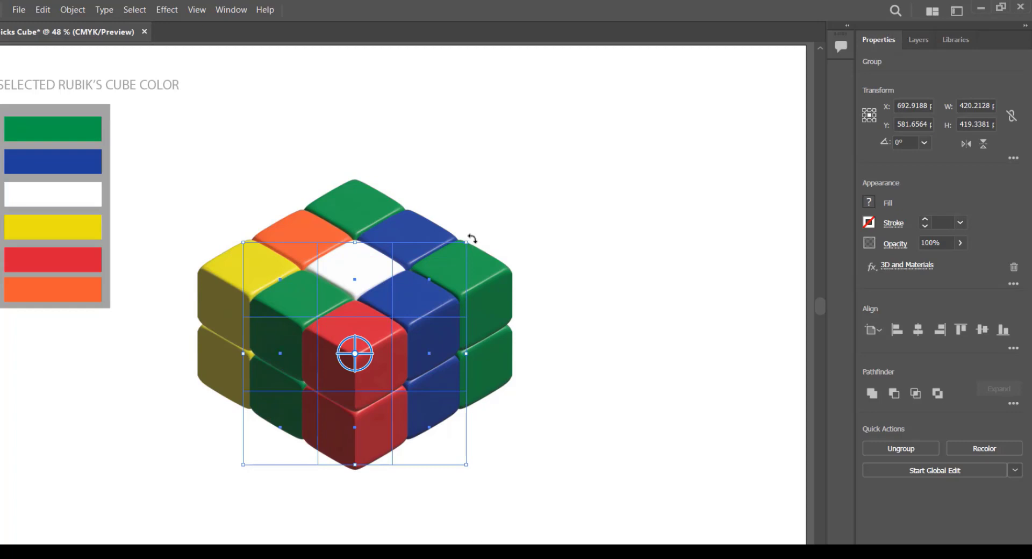
Rotate the lower cube tier 270° so its colours differ from the top tier
{"action": "left_click_drag", "start_coordinate": [472, 238], "coordinate": [478, 260]}
{"action": "mouse_move", "coordinate": [487, 313]}
{"action": "left_mouse_down"}
{"action": "mouse_move", "coordinate": [497, 366]}
{"action": "mouse_move", "coordinate": [433, 454]}
{"action": "left_mouse_up"}
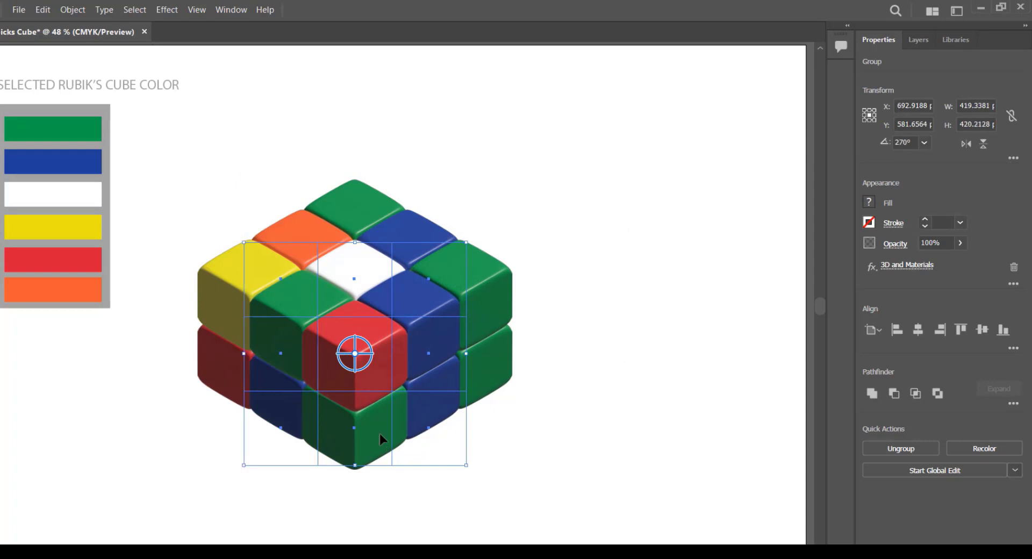
Duplicate the tier downward, send it to back, rotate it 180° and seat it under the middle tier
{"action": "left_click_drag", "start_coordinate": [376, 430], "coordinate": [379, 531]}
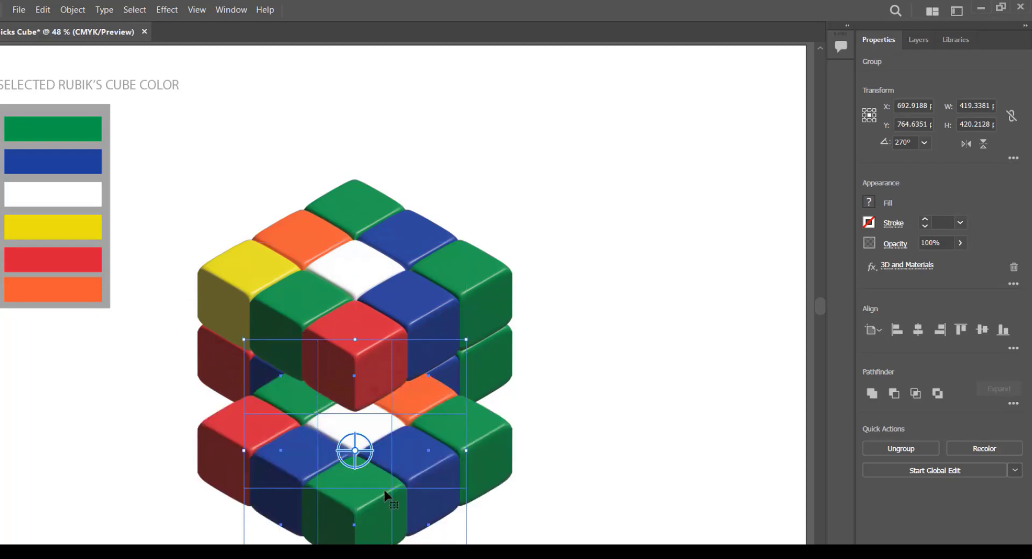
{"action": "right_click", "coordinate": [385, 487]}
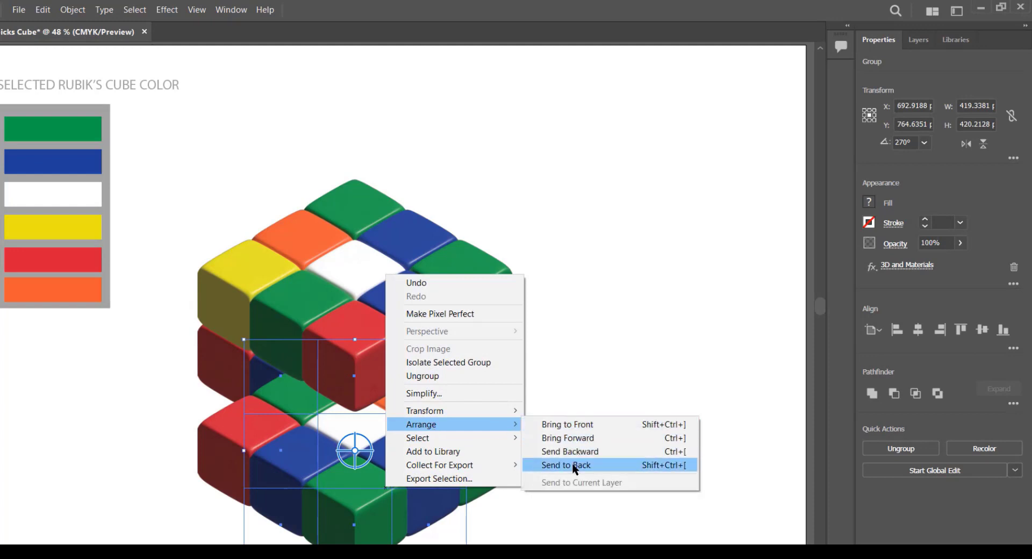
{"action": "left_click", "coordinate": [573, 466]}
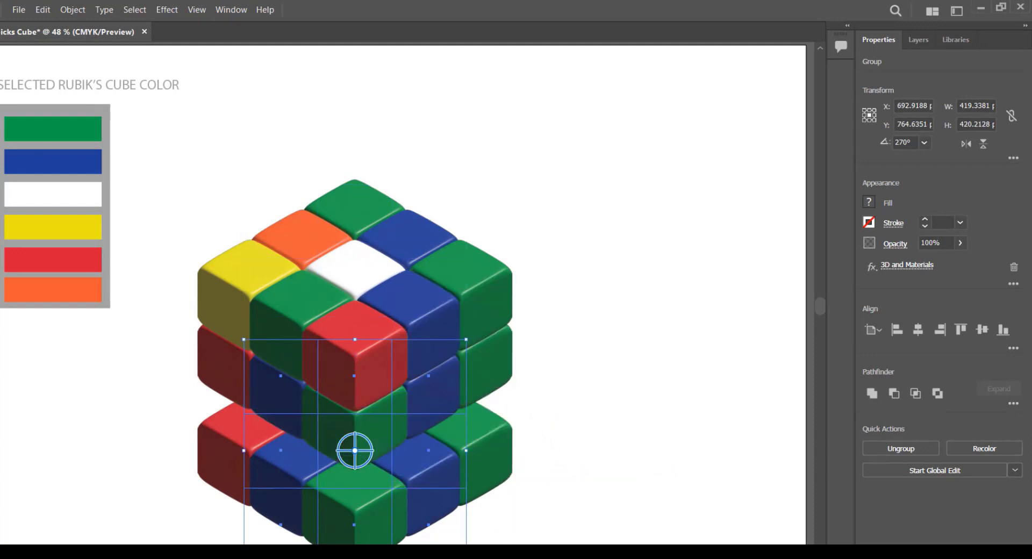
{"action": "mouse_move", "coordinate": [402, 387]}
{"action": "left_mouse_down"}
{"action": "mouse_move", "coordinate": [308, 514]}
{"action": "mouse_move", "coordinate": [301, 490]}
{"action": "left_mouse_up"}
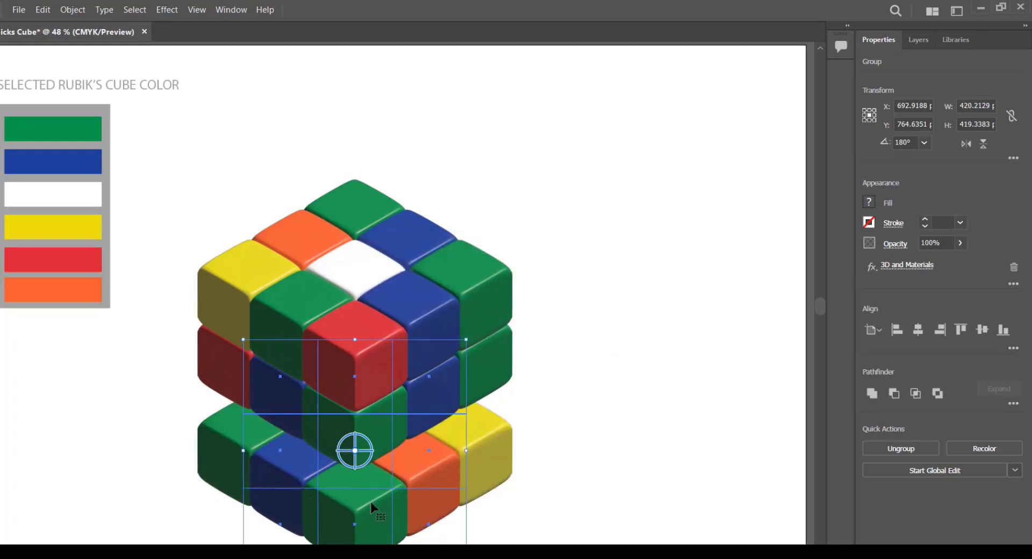
{"action": "left_click_drag", "start_coordinate": [368, 492], "coordinate": [368, 463]}
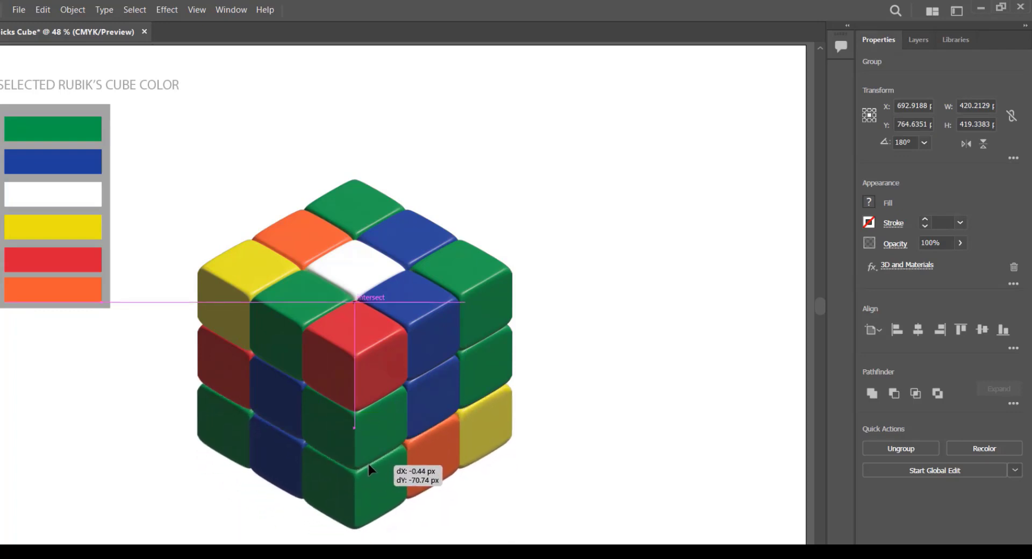
{"action": "left_click_drag", "start_coordinate": [369, 463], "coordinate": [369, 464]}
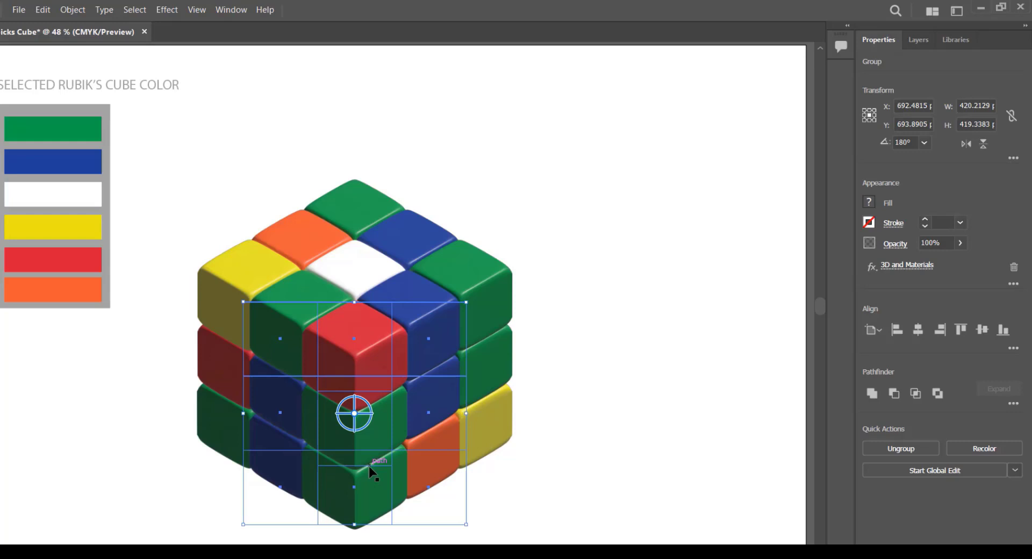
Stretch the artboard's bottom edge down to 1015.6 px tall
{"action": "left_click", "coordinate": [557, 454]}
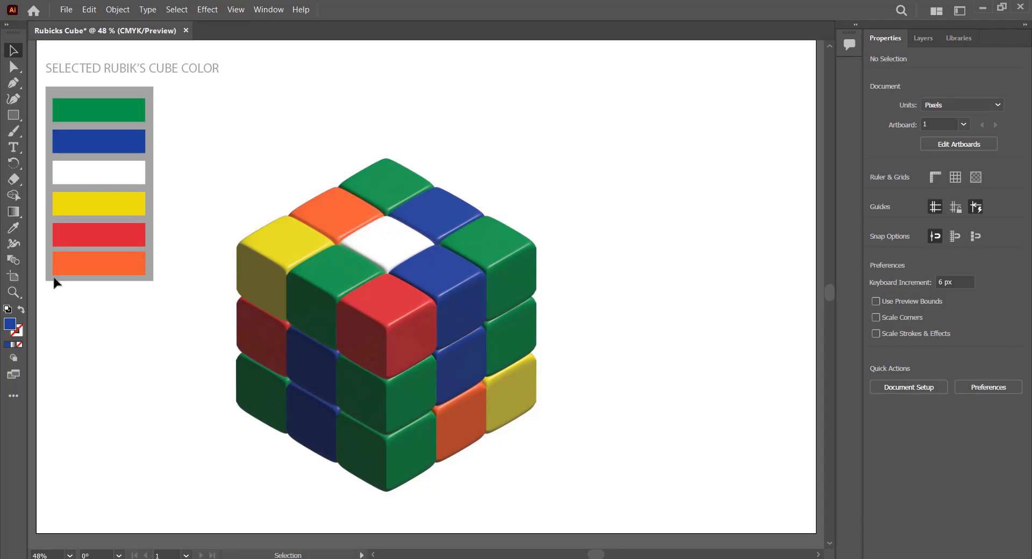
{"action": "left_click", "coordinate": [14, 276]}
{"action": "left_click_drag", "start_coordinate": [393, 532], "coordinate": [426, 544]}
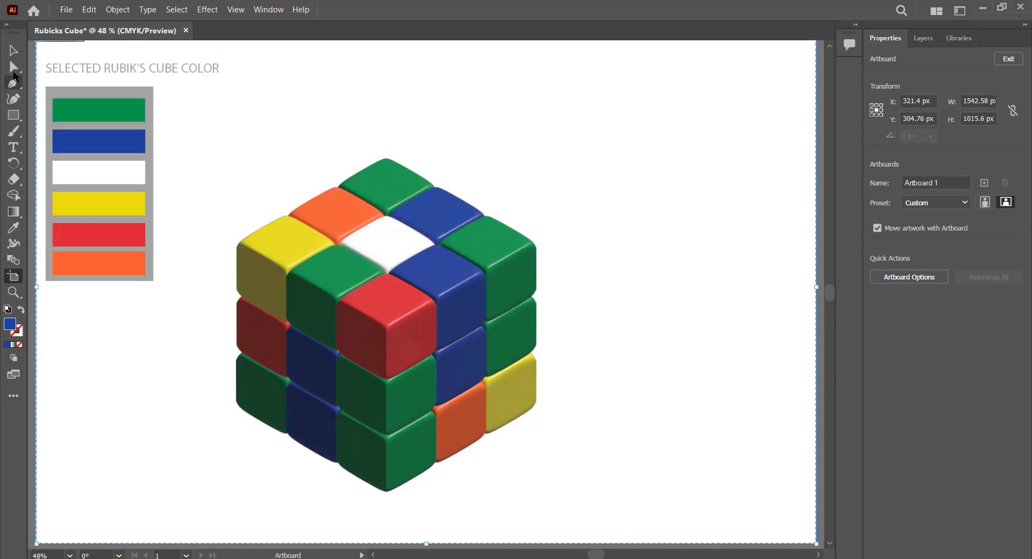
{"action": "left_click", "coordinate": [14, 50]}
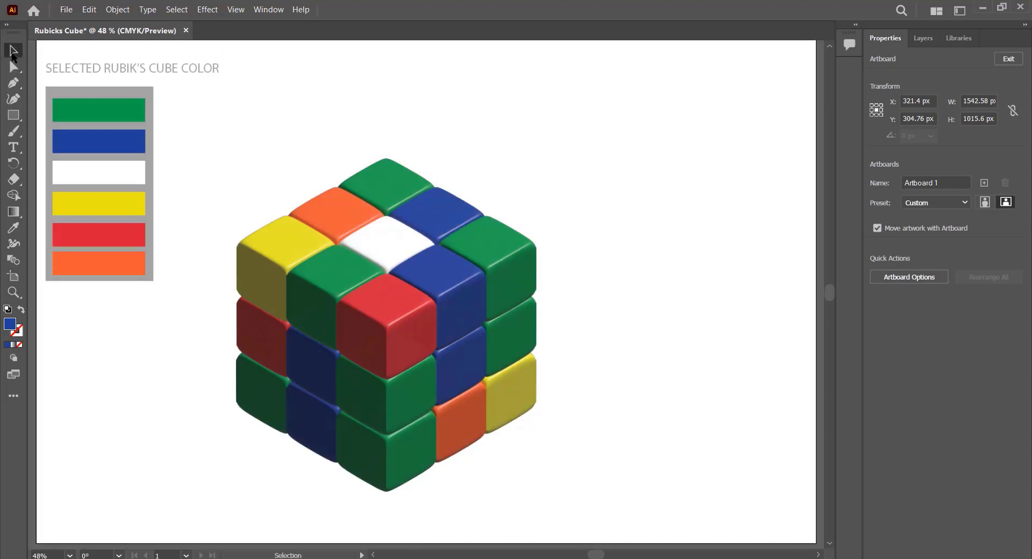
Select the cube tiers, including the bottom tier
{"action": "left_click", "coordinate": [440, 262]}
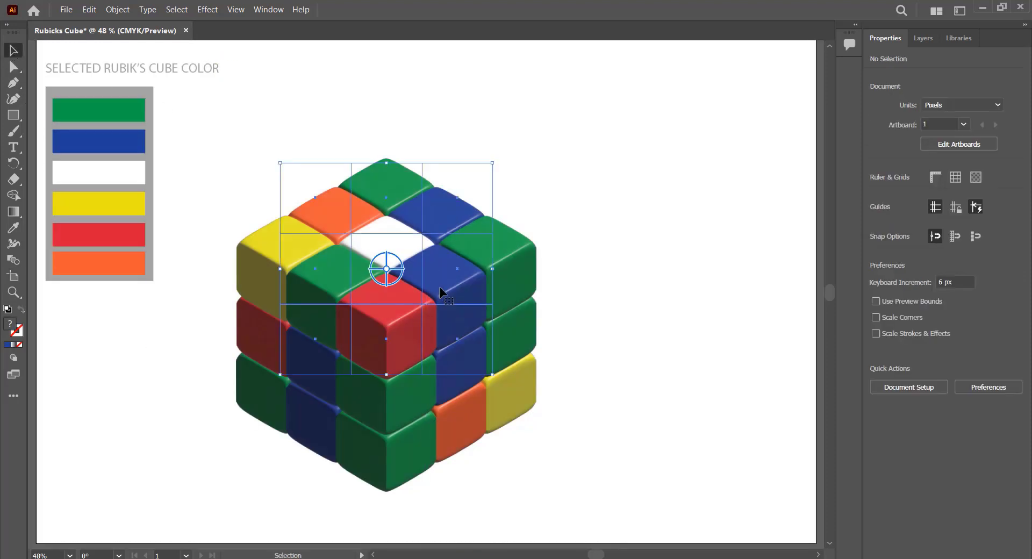
{"action": "left_click", "coordinate": [421, 441], "text": "shift"}
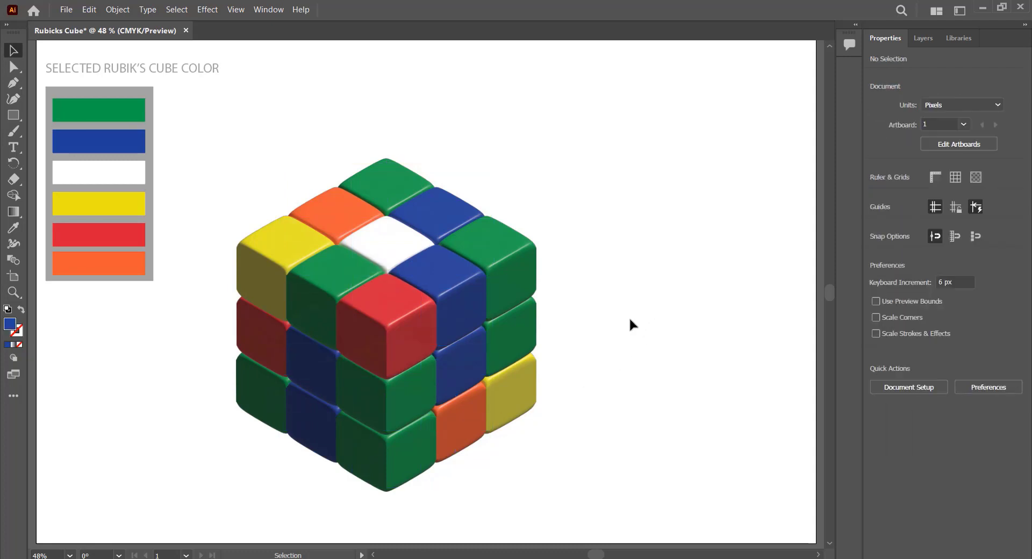
{"action": "left_click", "coordinate": [495, 418]}
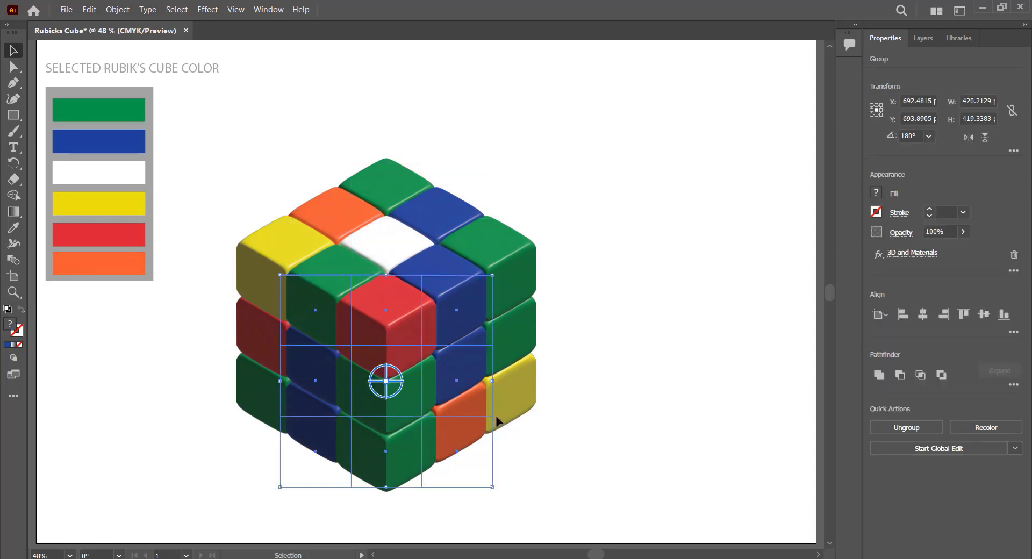
Enable a Behind Object shadow in 3D and Materials at 0% distance and 184% bounds
{"action": "left_click", "coordinate": [269, 9]}
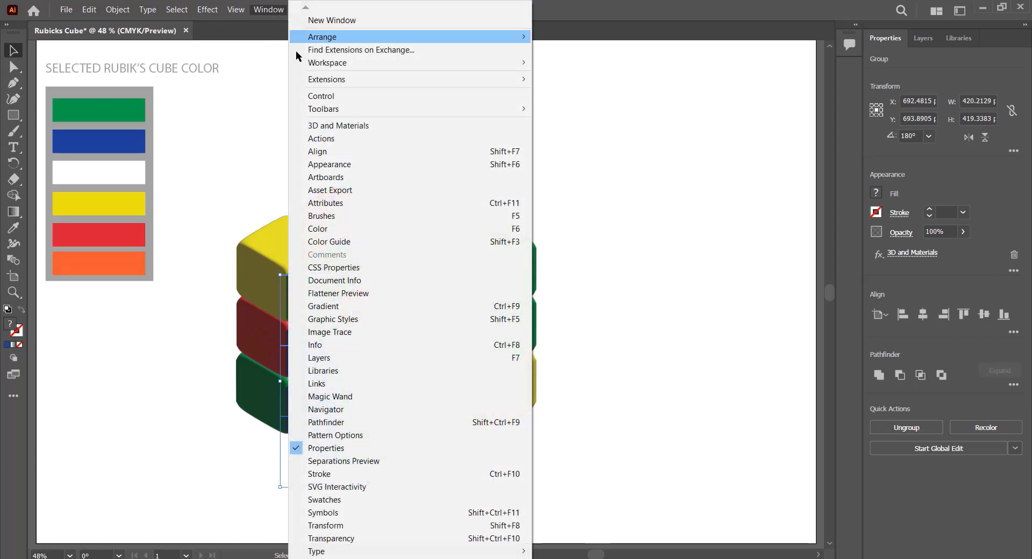
{"action": "left_click", "coordinate": [322, 124]}
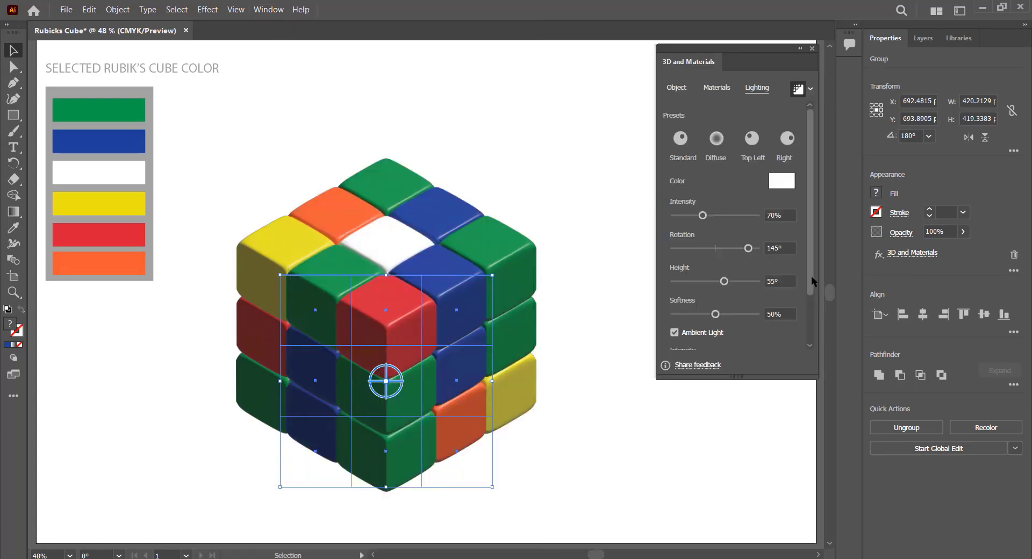
{"action": "left_click_drag", "start_coordinate": [812, 276], "coordinate": [806, 328]}
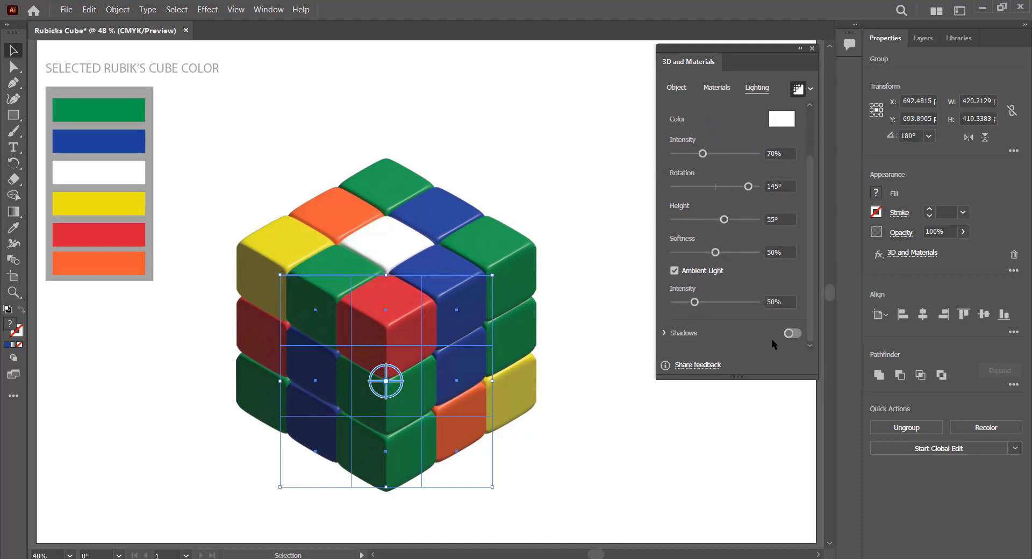
{"action": "left_click", "coordinate": [792, 334]}
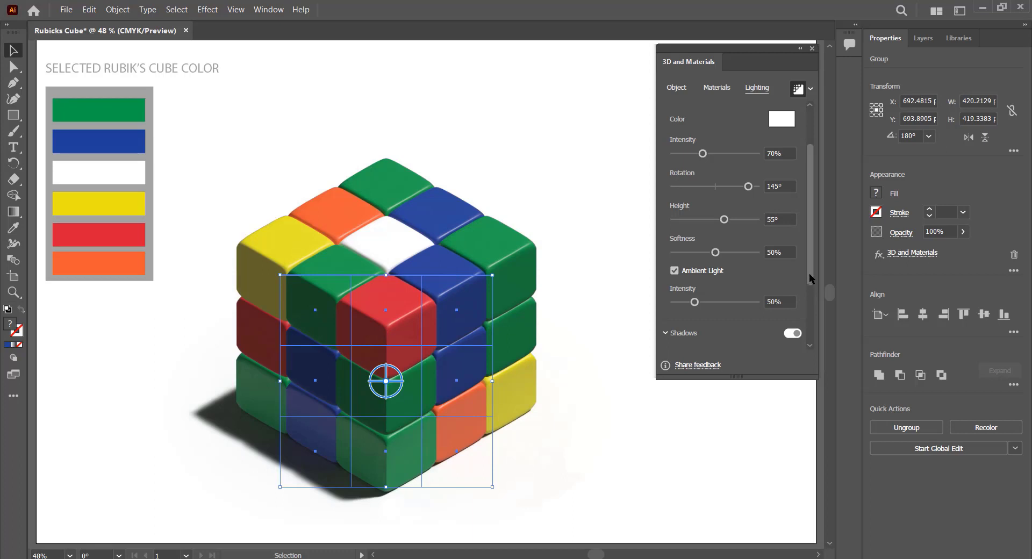
{"action": "left_click_drag", "start_coordinate": [809, 274], "coordinate": [806, 344]}
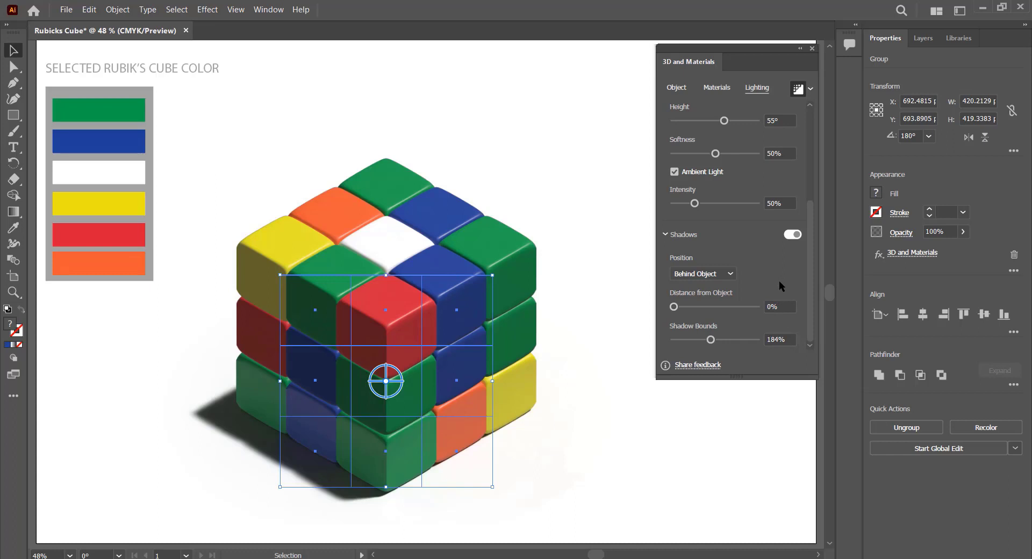
{"action": "left_click", "coordinate": [812, 48]}
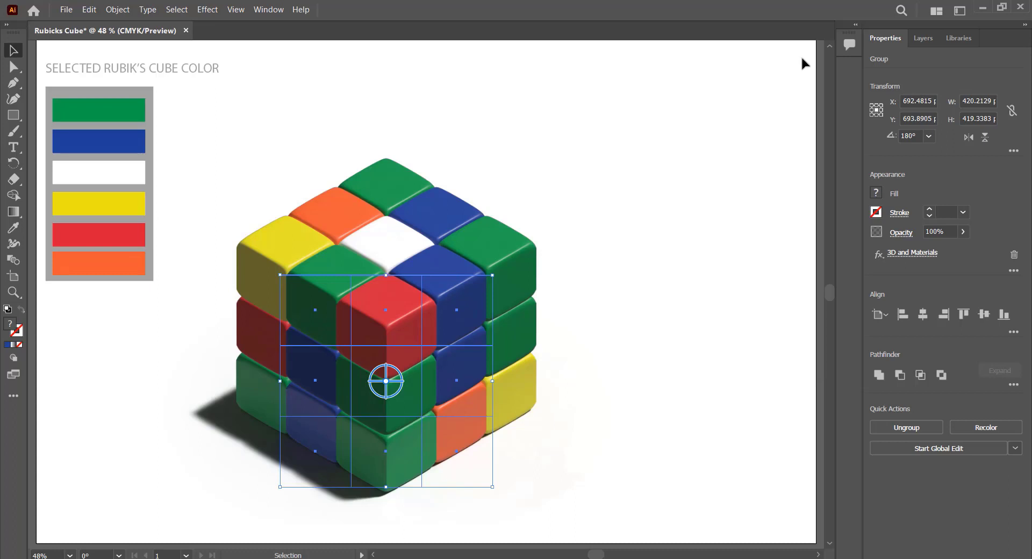
{"action": "left_click", "coordinate": [651, 209]}
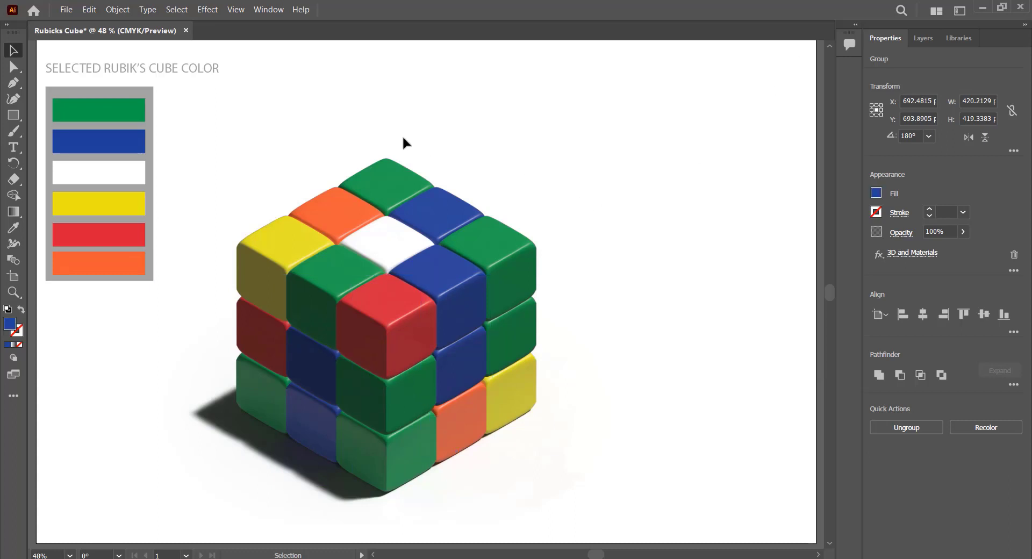
Select the whole cube with its shadow and expand its appearance into artwork
{"action": "left_click_drag", "start_coordinate": [303, 124], "coordinate": [432, 483]}
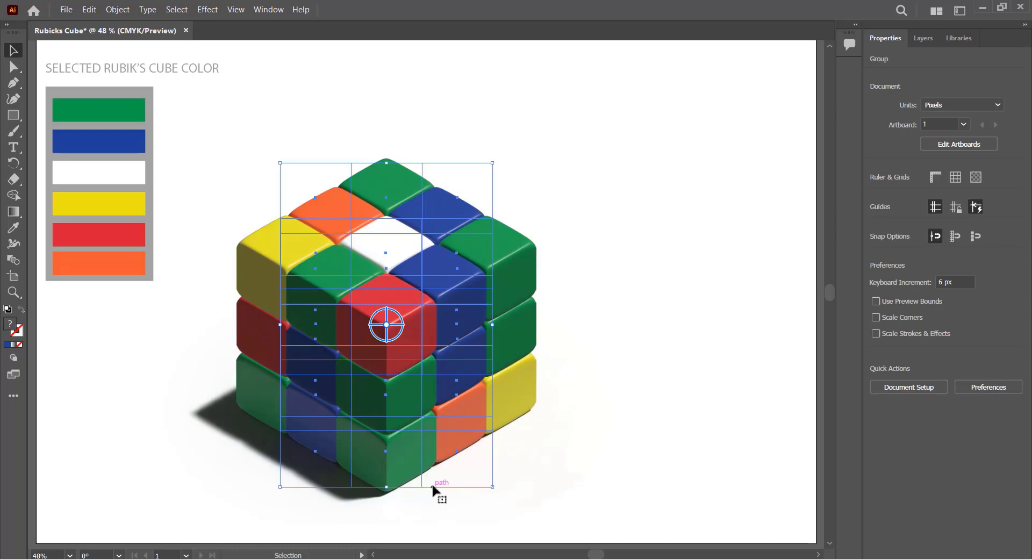
{"action": "left_click", "coordinate": [123, 10]}
{"action": "left_click", "coordinate": [149, 159]}
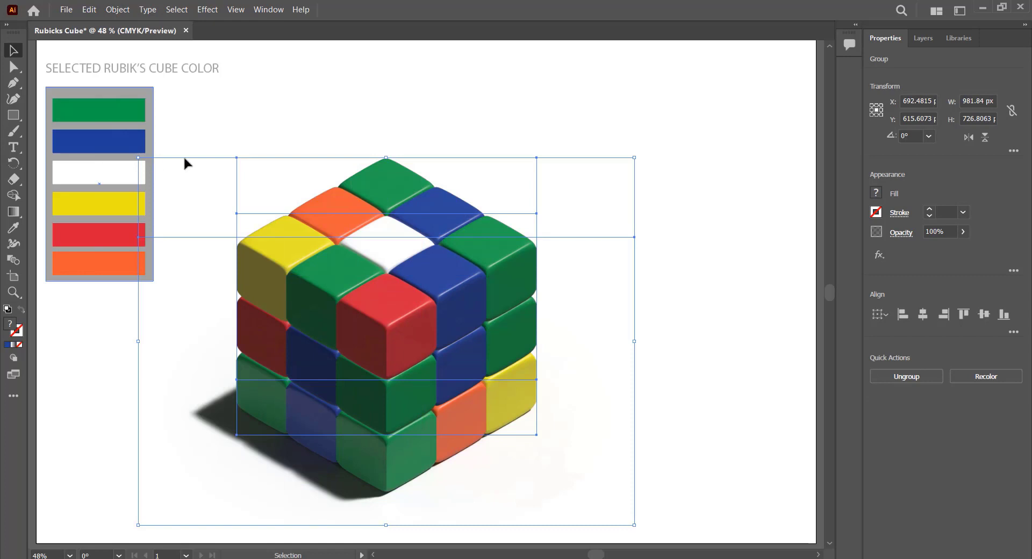
Resize the cube to about 1007 × 746 px and recentre it on the artboard
{"action": "mouse_move", "coordinate": [634, 158]}
{"action": "left_mouse_down"}
{"action": "mouse_move", "coordinate": [564, 264]}
{"action": "mouse_move", "coordinate": [627, 198]}
{"action": "mouse_move", "coordinate": [684, 157]}
{"action": "mouse_move", "coordinate": [607, 241]}
{"action": "mouse_move", "coordinate": [705, 153]}
{"action": "left_mouse_up"}
{"action": "left_click_drag", "start_coordinate": [508, 293], "coordinate": [532, 283]}
{"action": "left_click", "coordinate": [666, 100]}
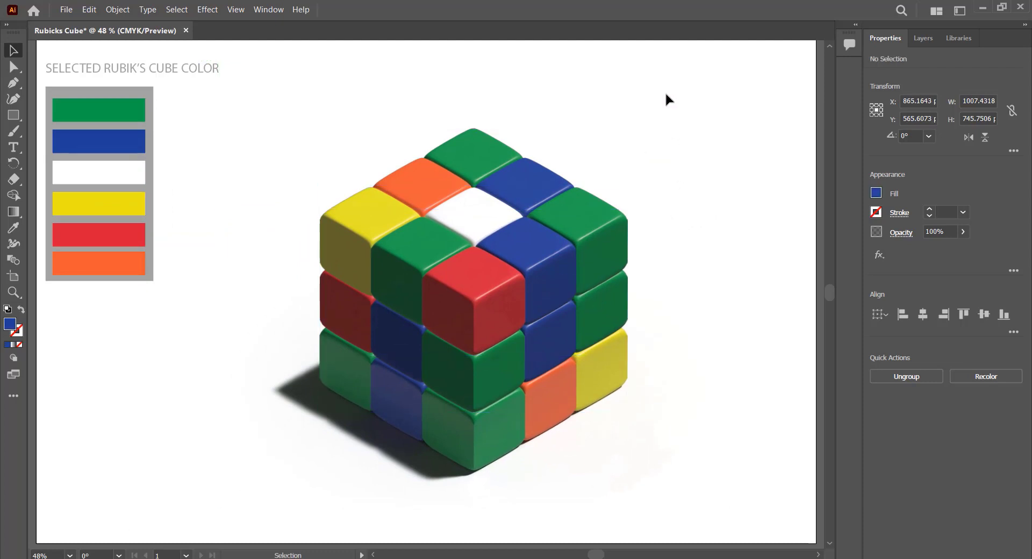